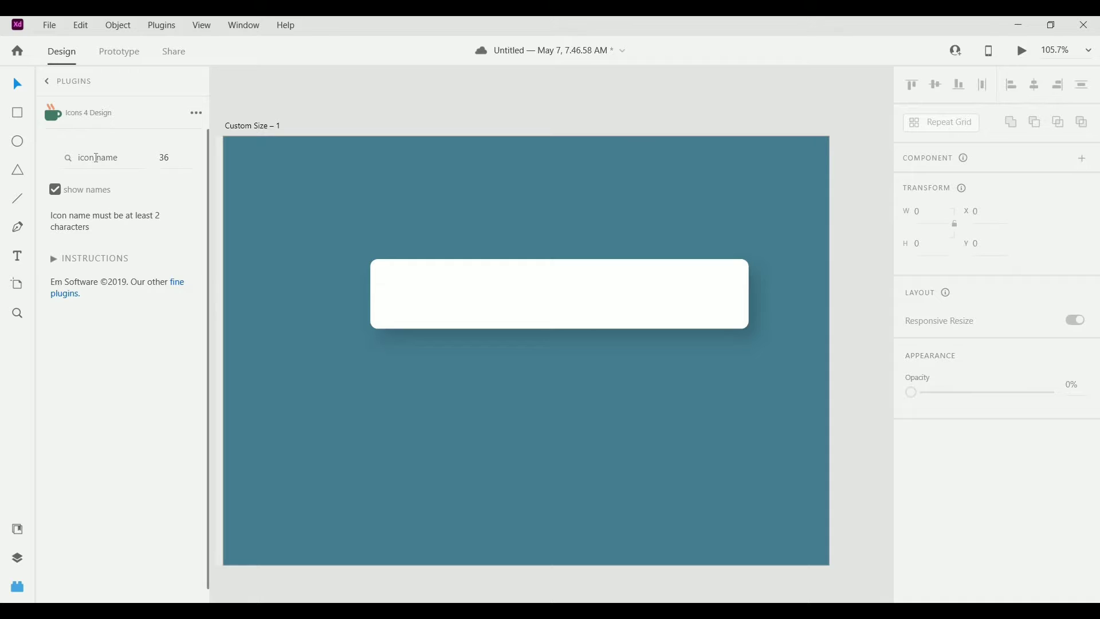
- Insert the Awesome home and search icons on the white bar, home near its left end and search to its right
click(97, 157)
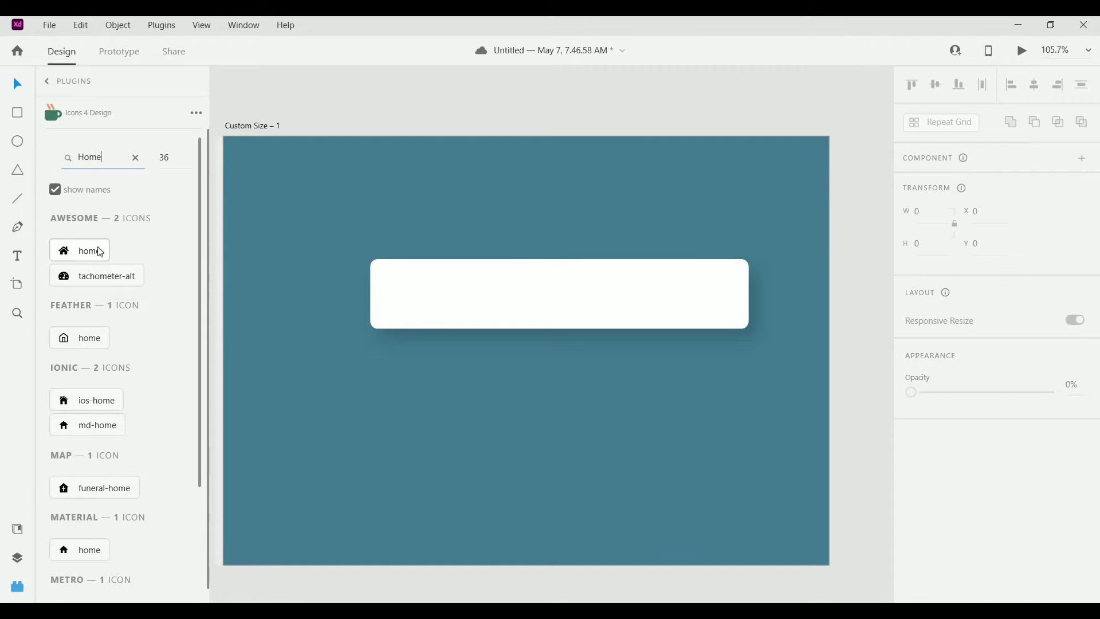
click(101, 252)
drag(244, 153, 407, 295)
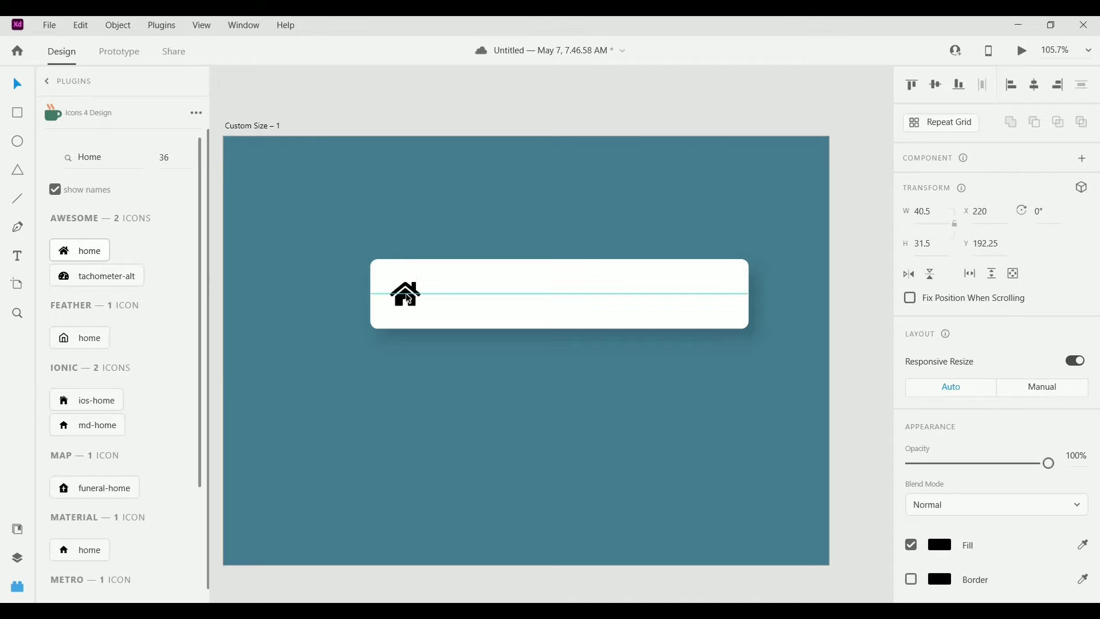
double_click(112, 162)
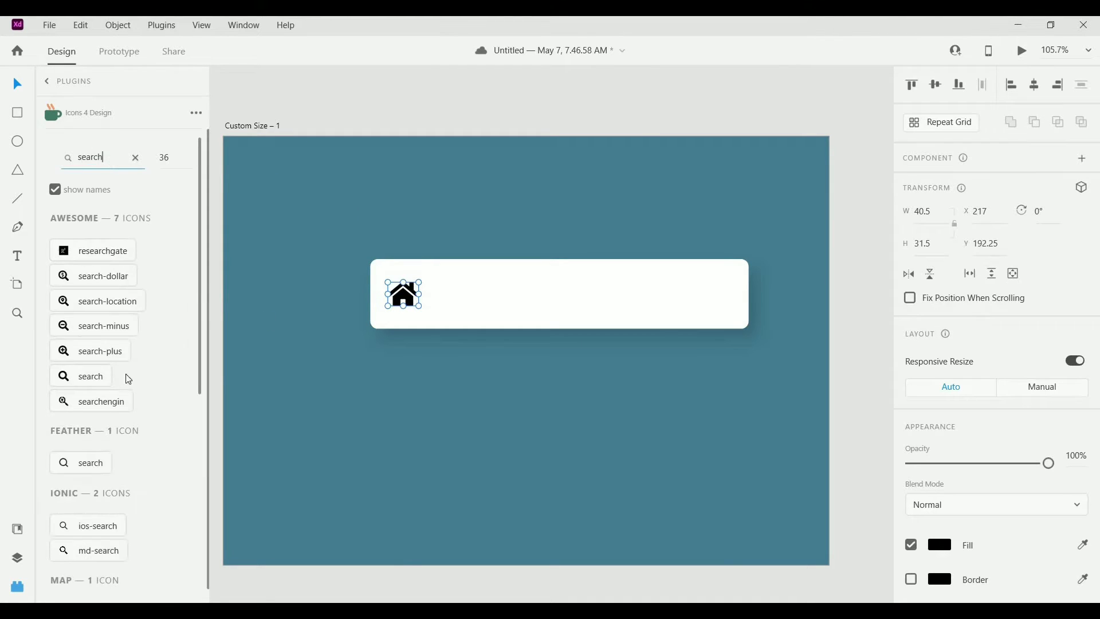
drag(93, 381, 504, 300)
- Find the Material favorite heart icon with "Favo" and place it on the white bar to the right of the search icon
double_click(125, 168)
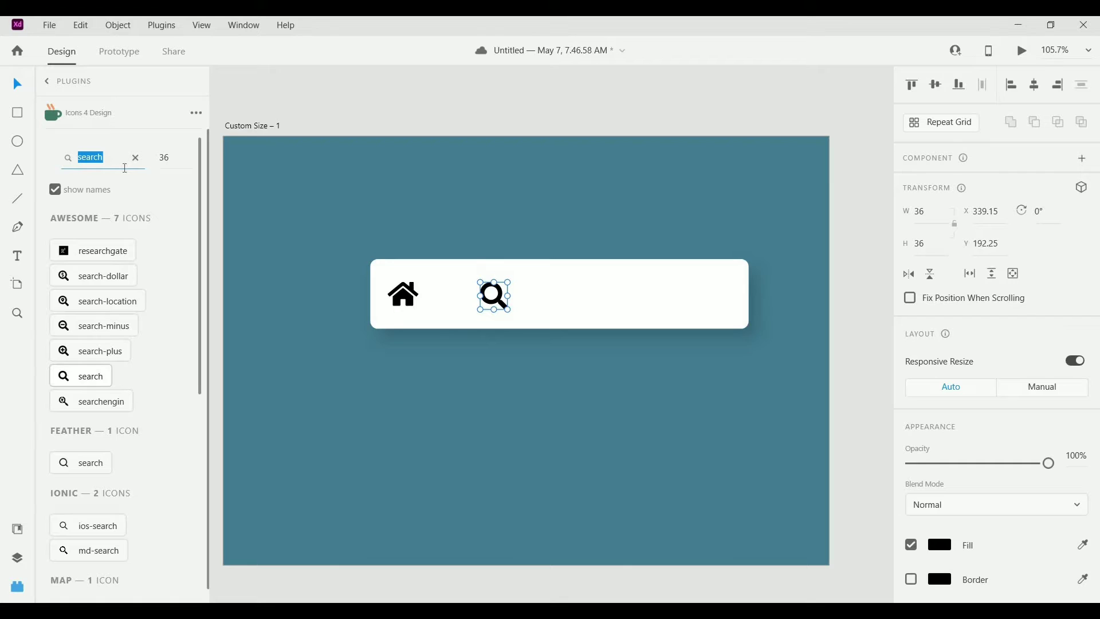
text(Favo)
click(86, 274)
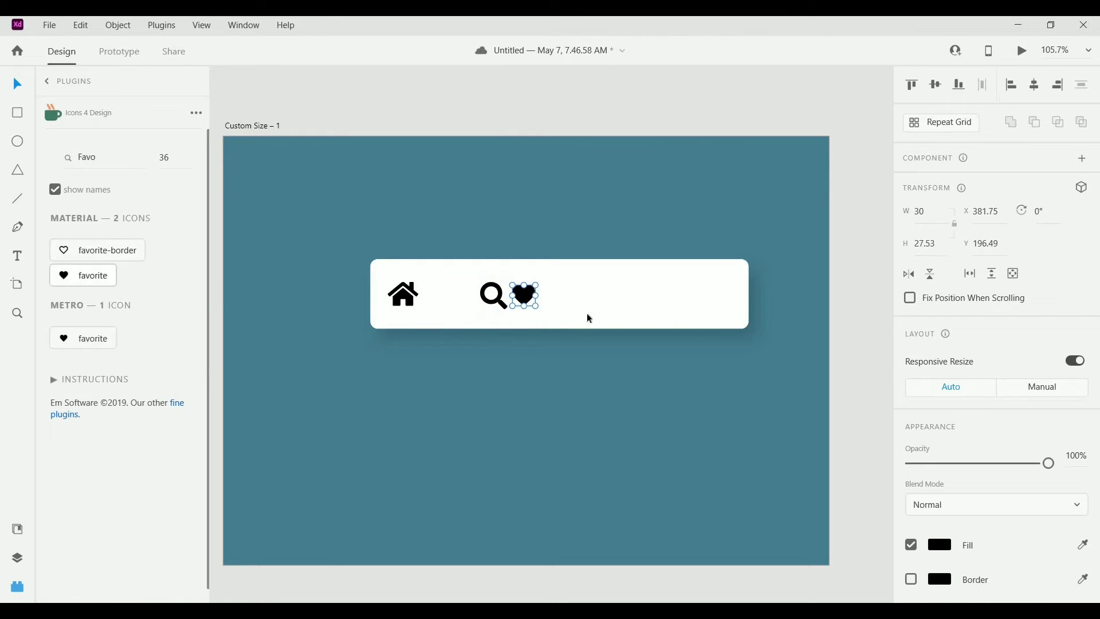
drag(536, 302, 597, 302)
- Find the user-alt icon with "user" and place it near the right end of the white bar
double_click(112, 158)
text(user)
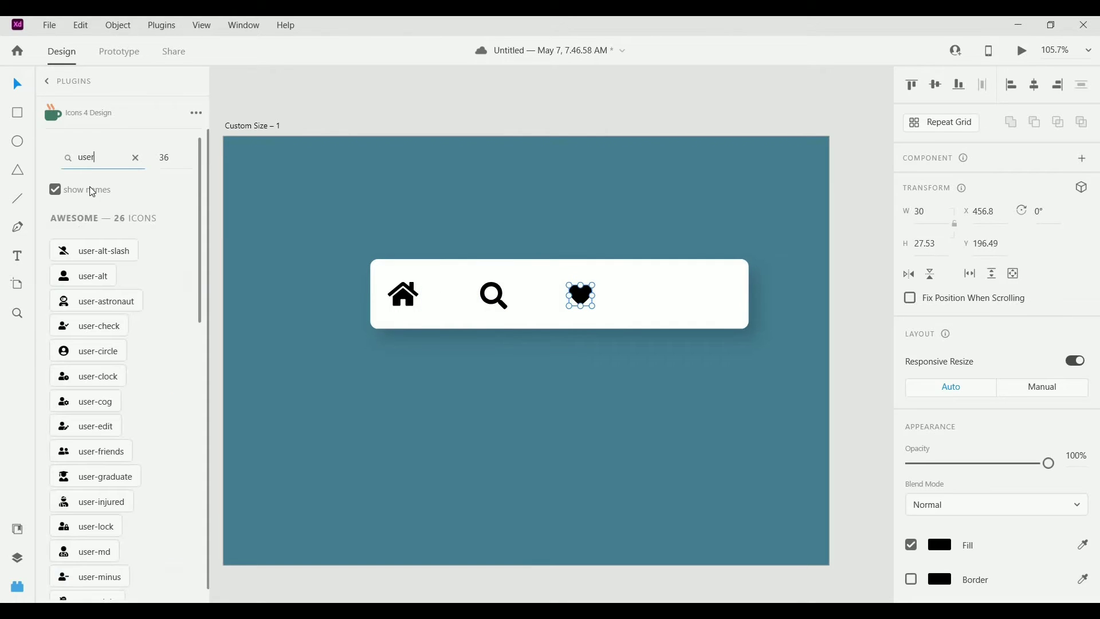
click(83, 279)
drag(609, 290, 726, 305)
- Shift the heart, search and home icons to the right so the four icons are evenly spaced along the bar
click(585, 301)
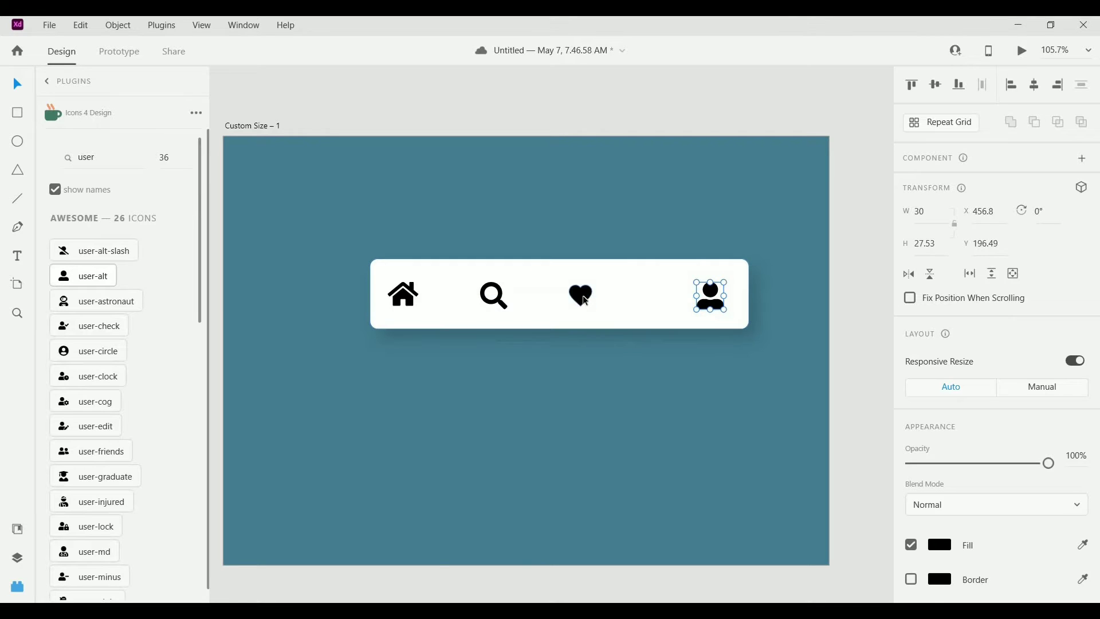
click(600, 303)
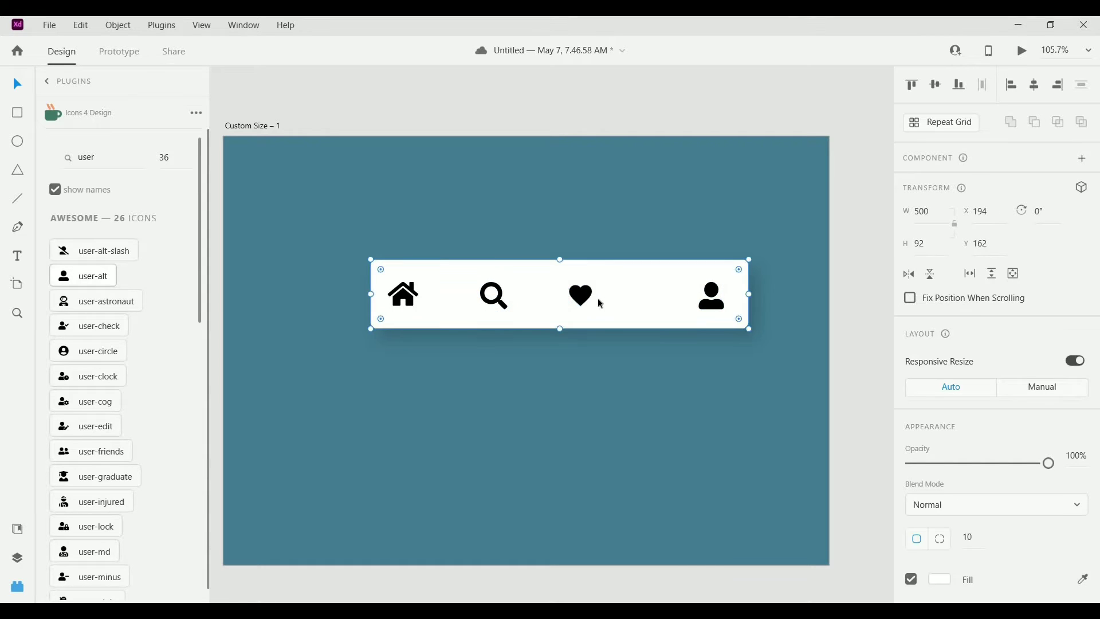
drag(600, 304, 610, 297)
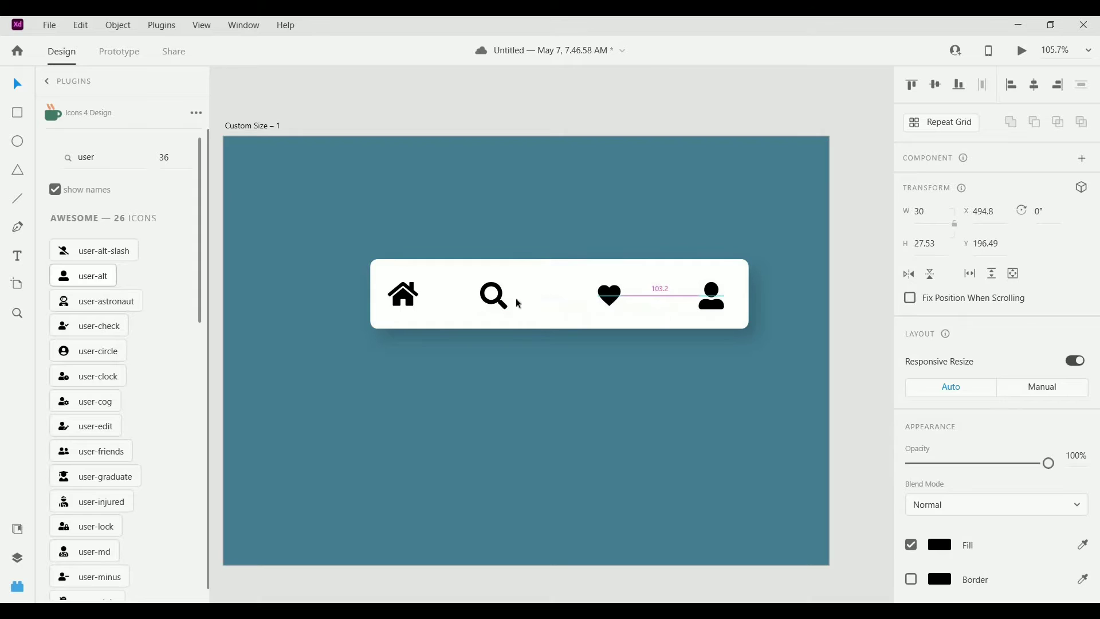
drag(496, 301, 508, 302)
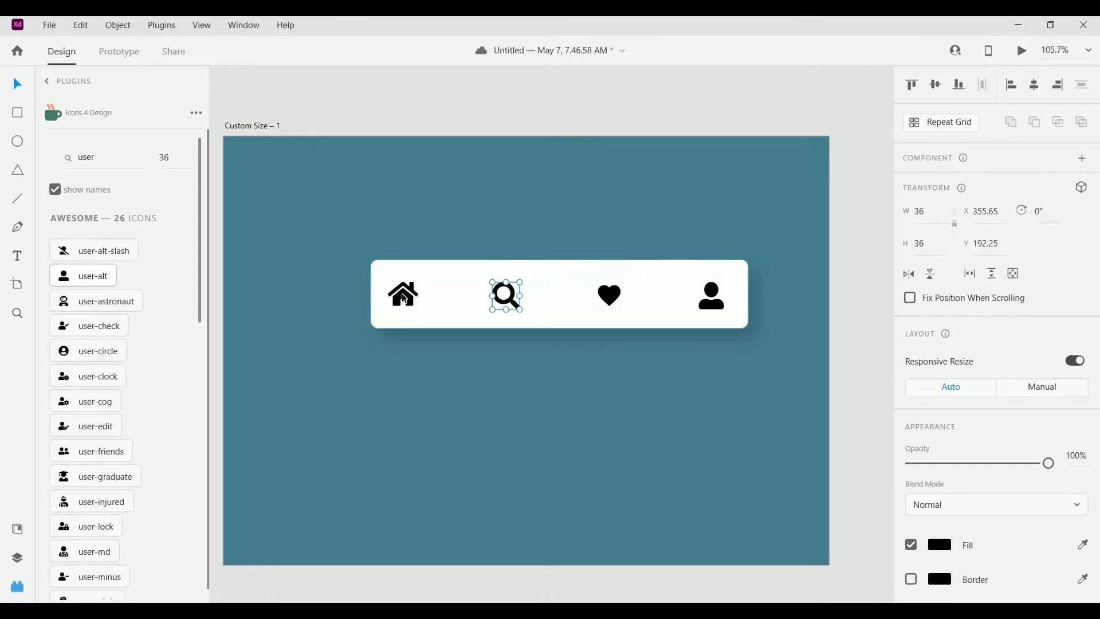
drag(403, 294, 407, 295)
click(584, 335)
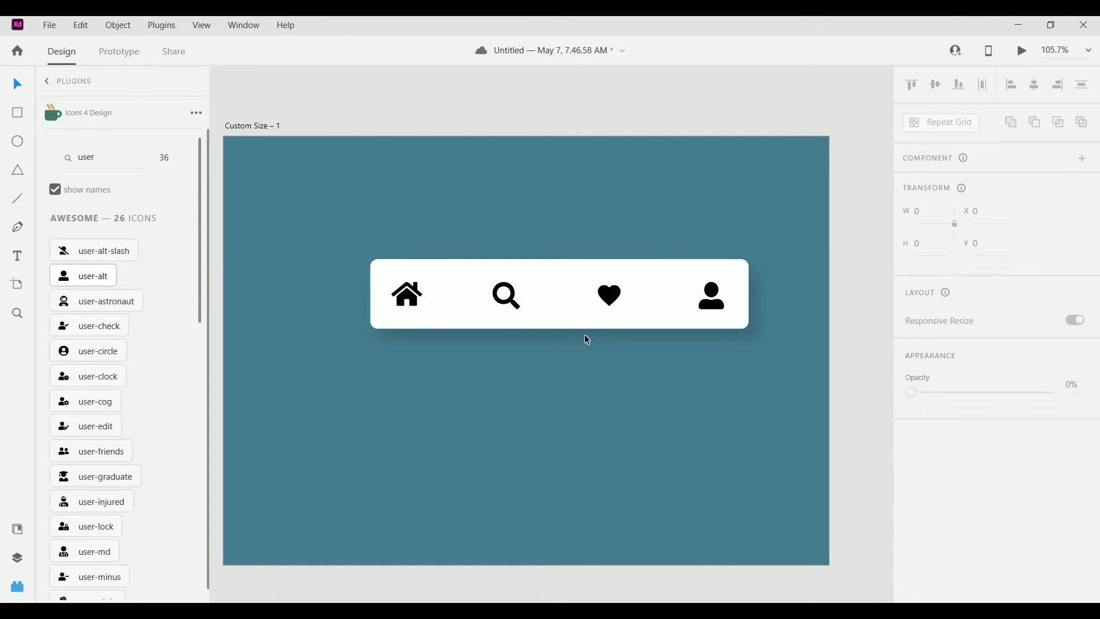
- Set the search icon's fill colour to #2D2D2D
scroll(585, 335, down, 2)
click(447, 305)
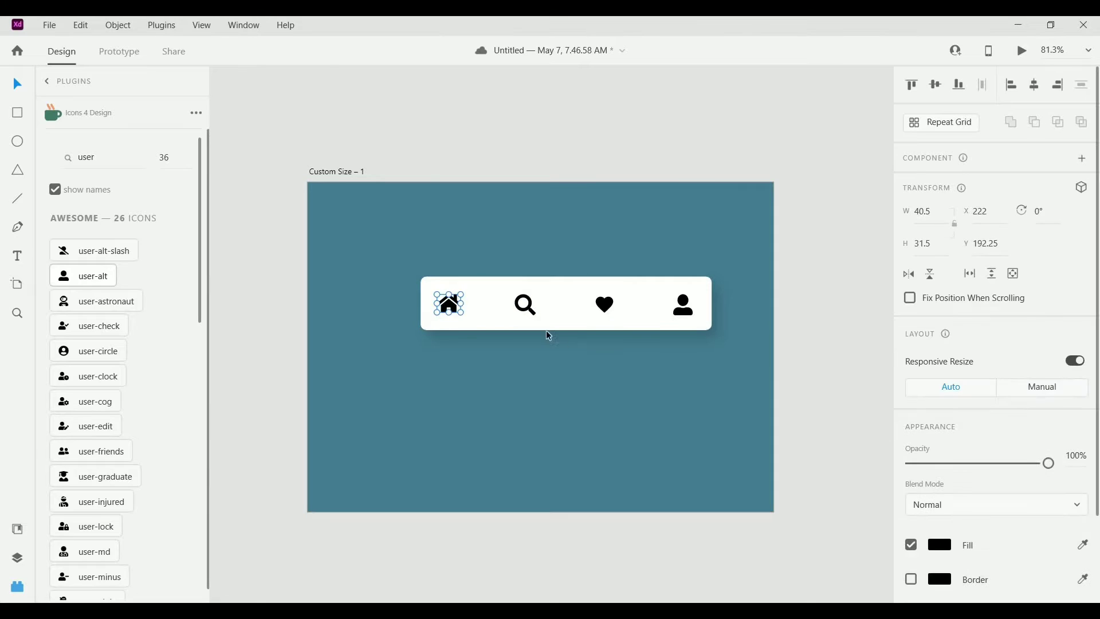
click(532, 314)
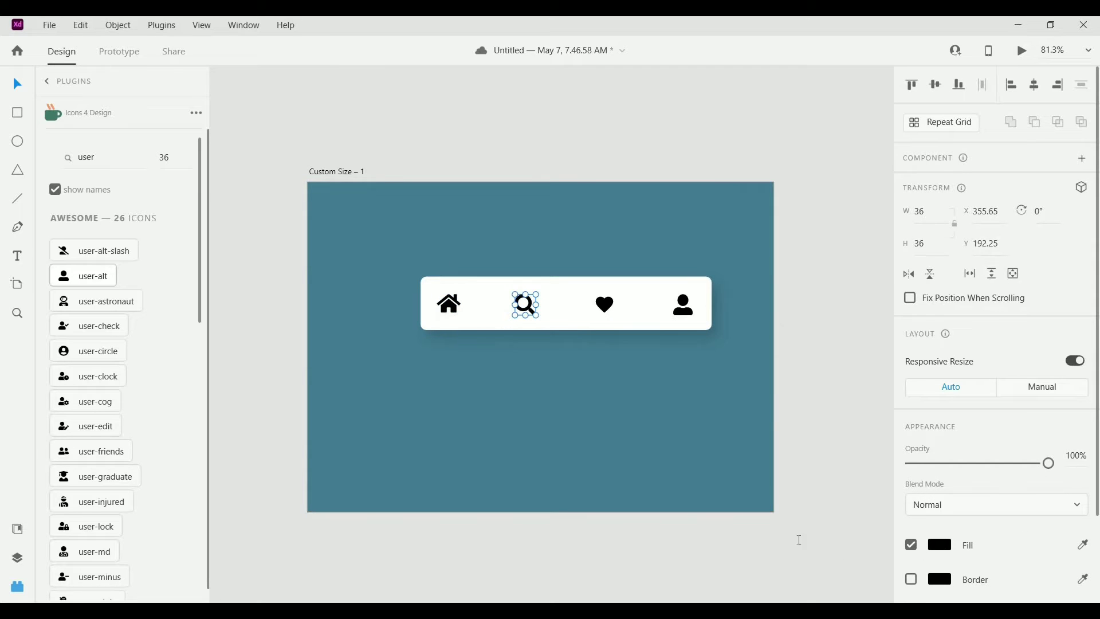
text(@)
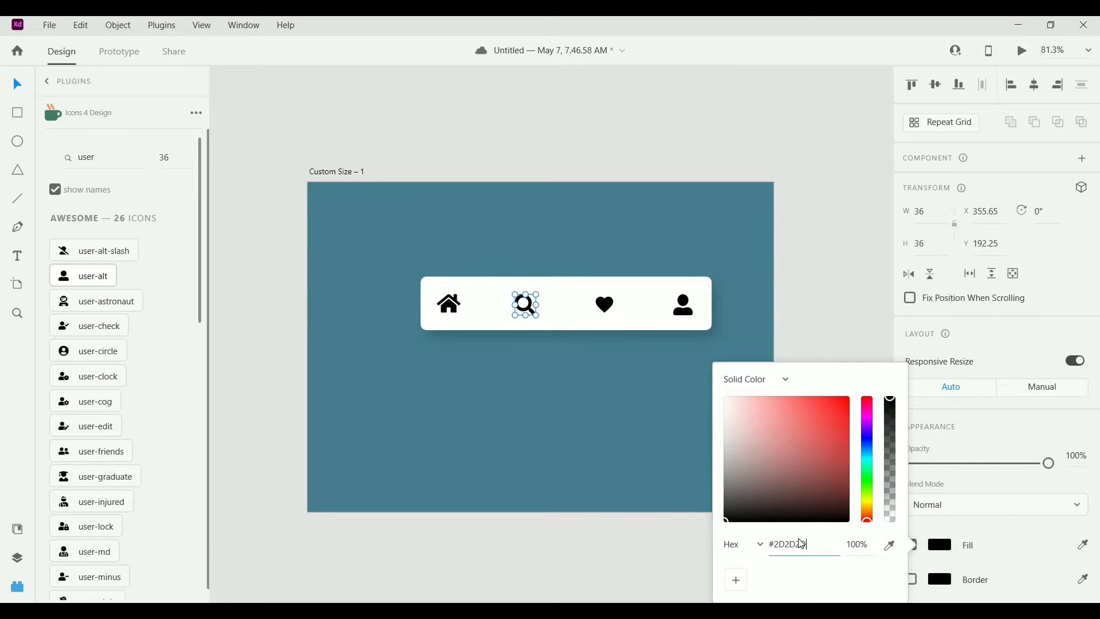
key(Return)
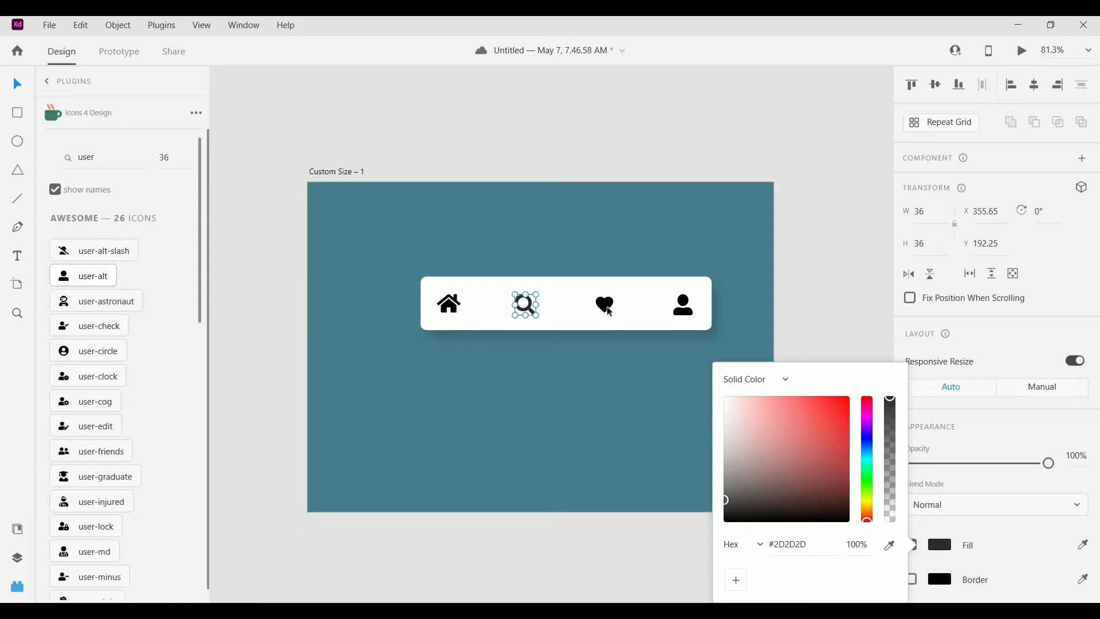
- Give the heart and user icons the same dark grey fill as the search icon
click(607, 306)
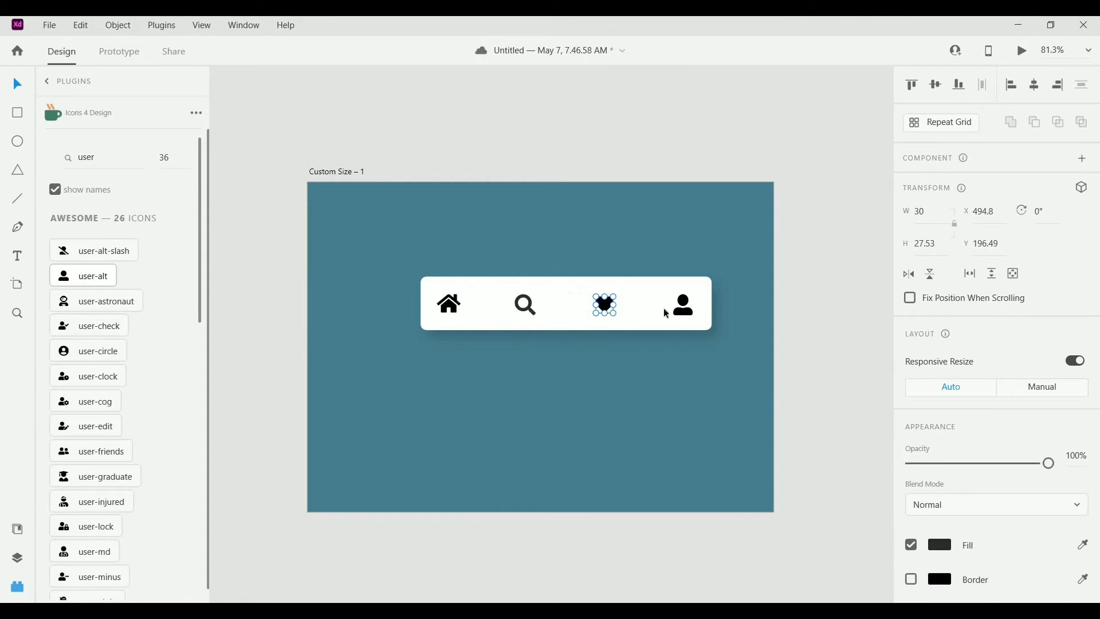
click(683, 309)
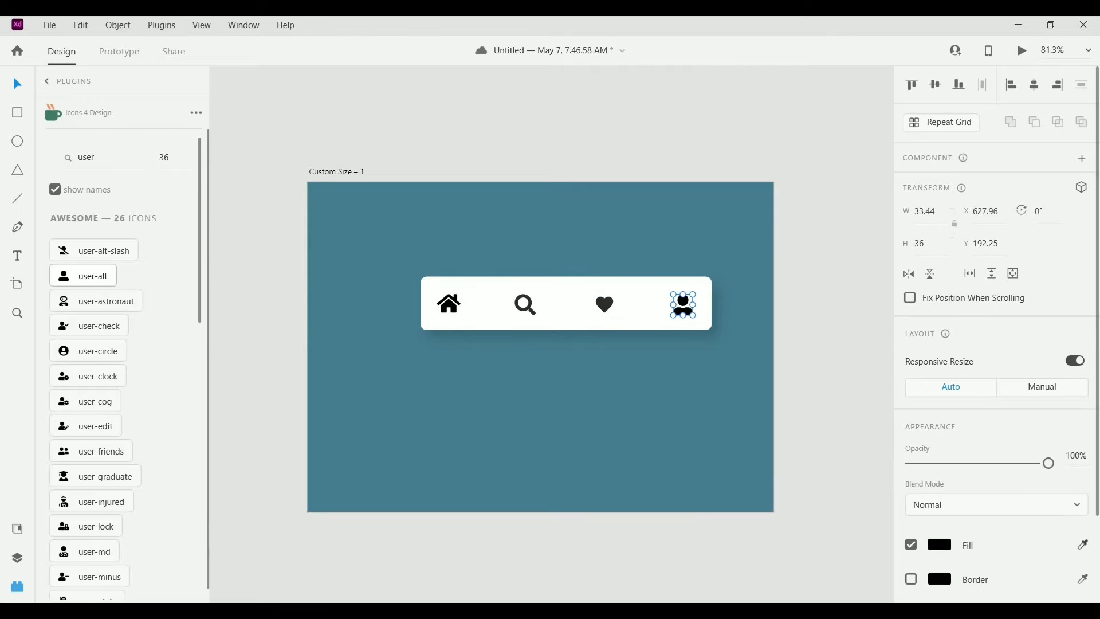
click(603, 307)
click(600, 388)
- Change the home icon's fill to the dark teal #17656E
click(451, 305)
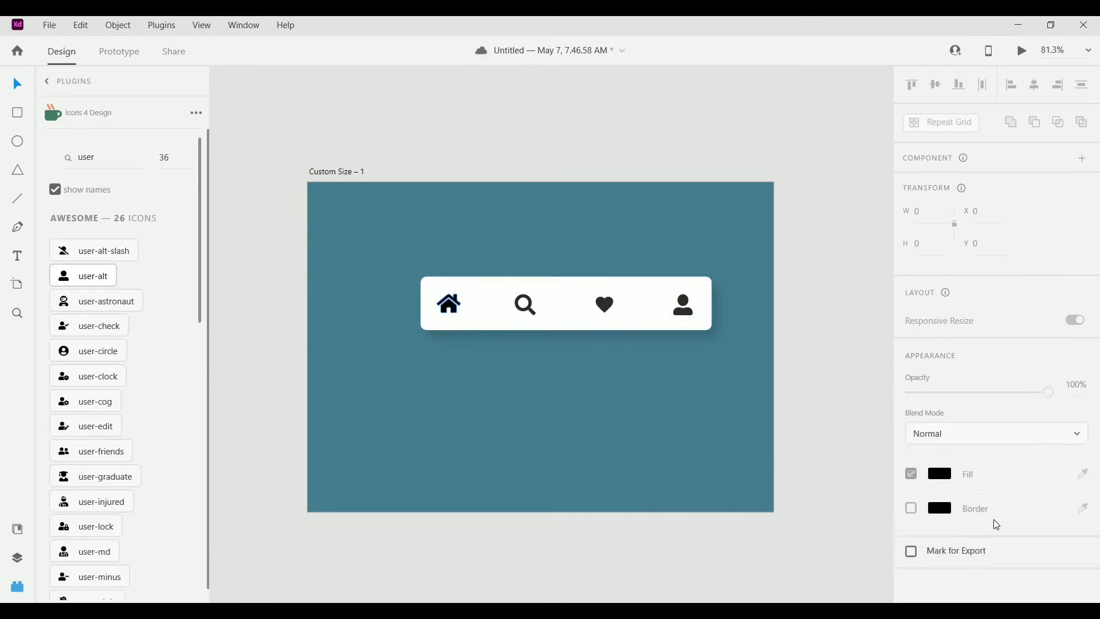
click(940, 545)
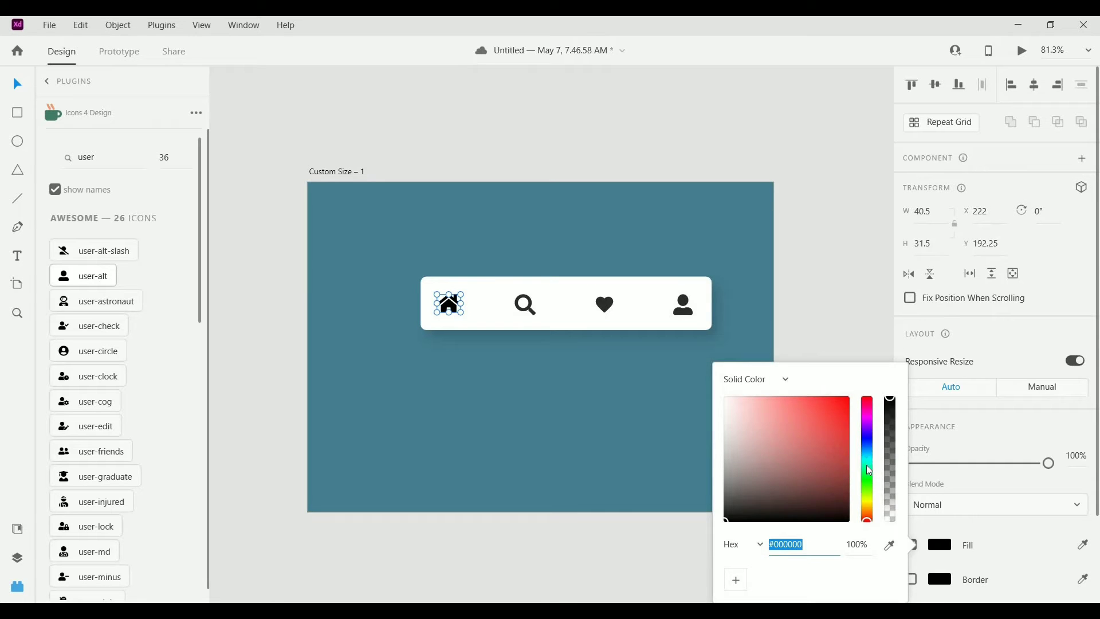
click(867, 465)
drag(826, 467, 823, 469)
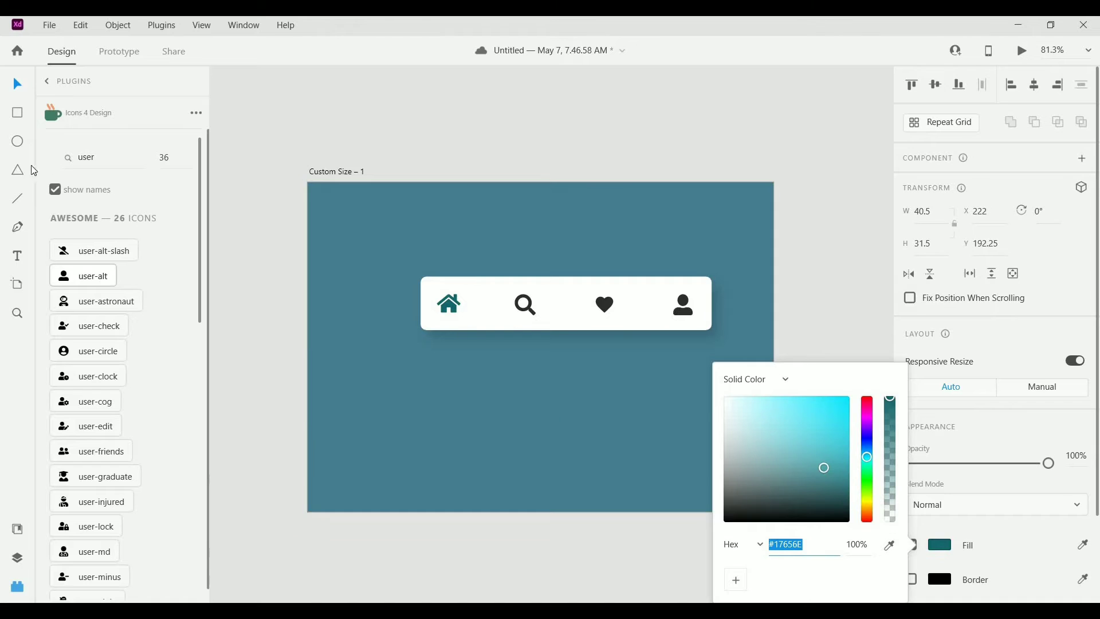
- Draw a horizontal line about 55 wide just below the home icon
click(17, 198)
scroll(476, 321, up, 5)
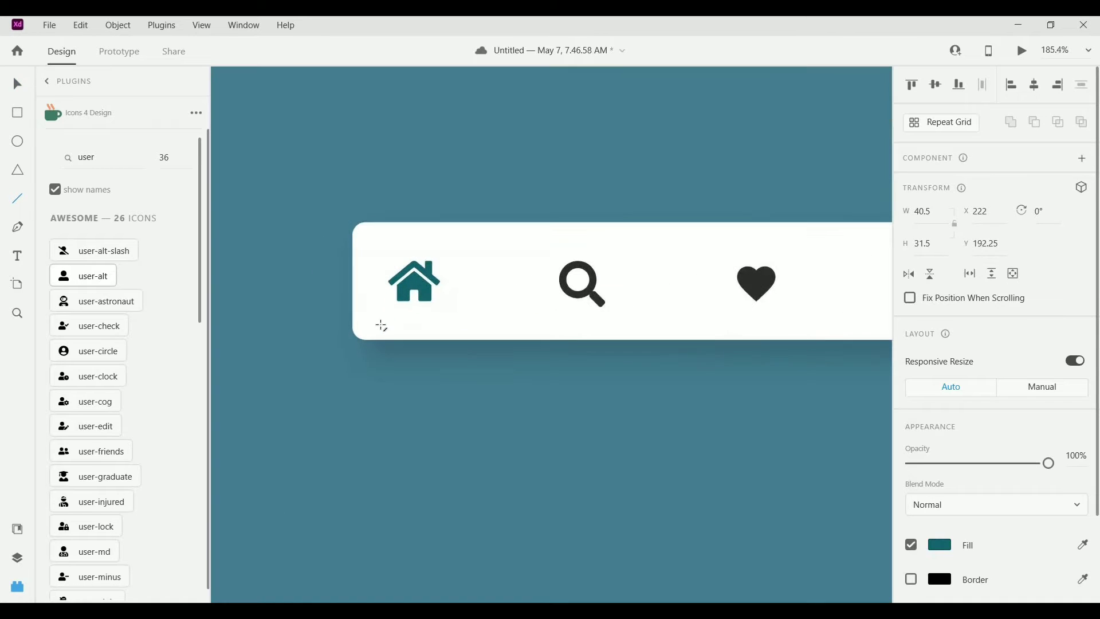
scroll(382, 326, up, 3)
drag(367, 329, 486, 330)
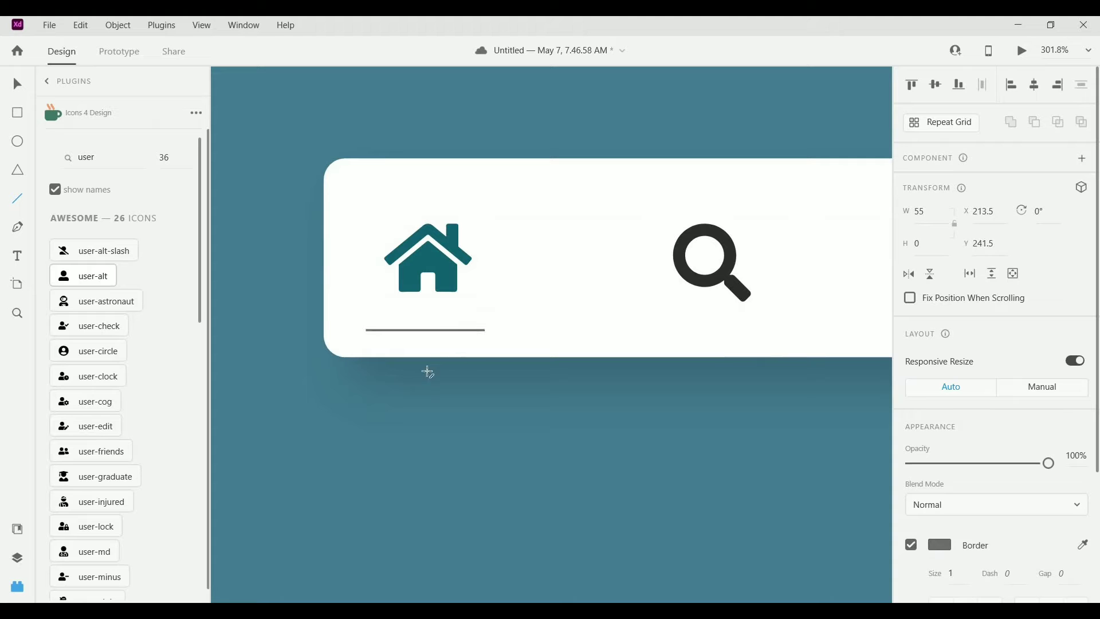
- Style the underline with border size 3, round caps and the home icon's teal colour
scroll(959, 486, down, 3)
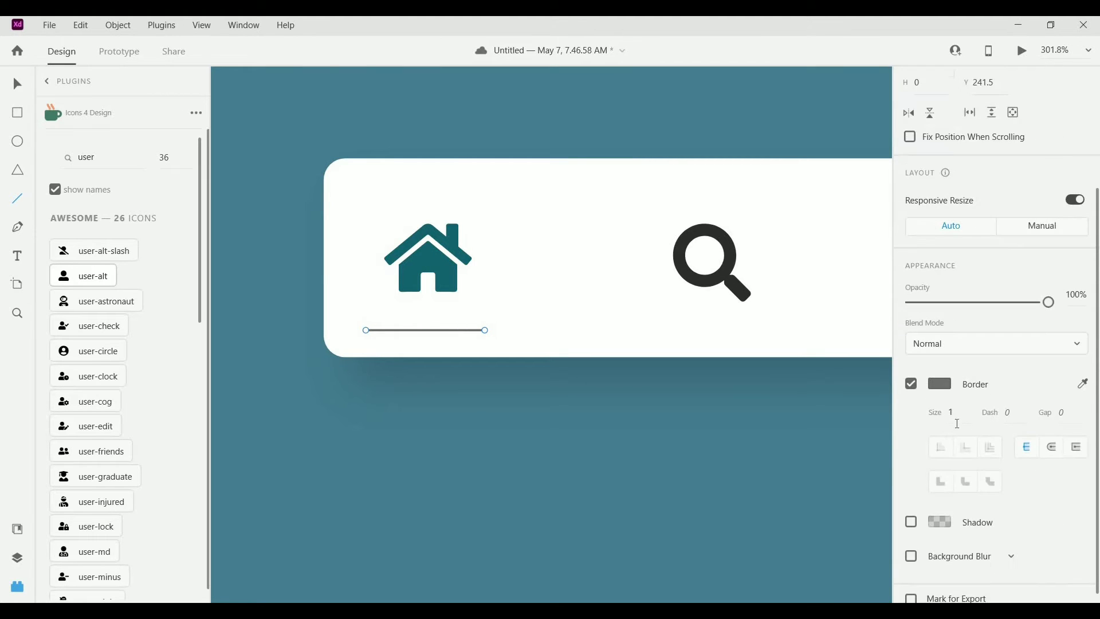
key(Up)
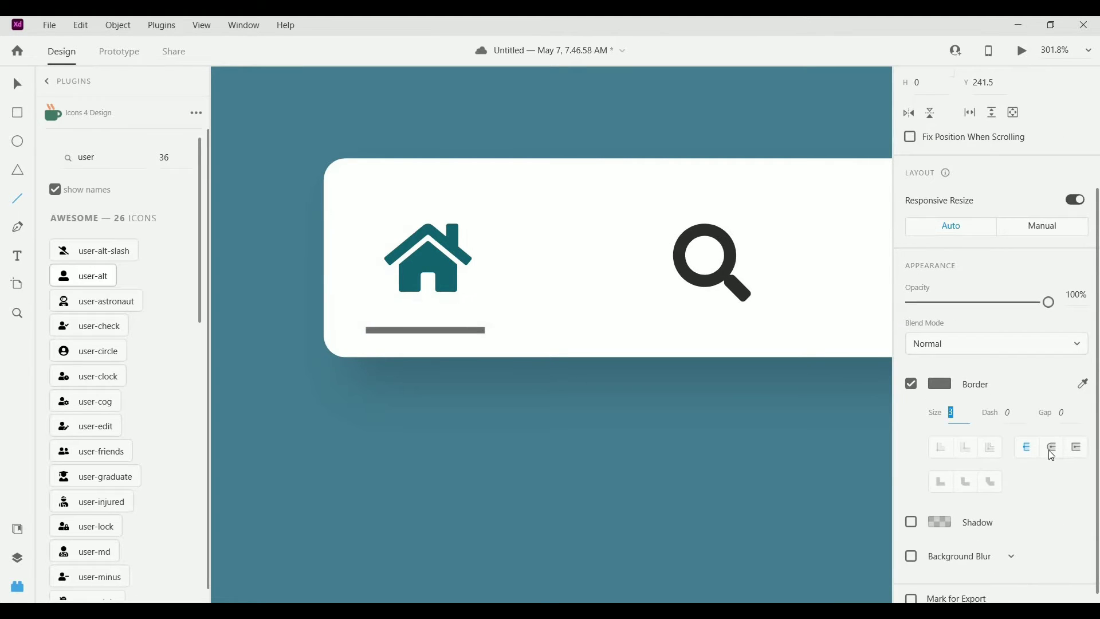
click(940, 386)
click(889, 436)
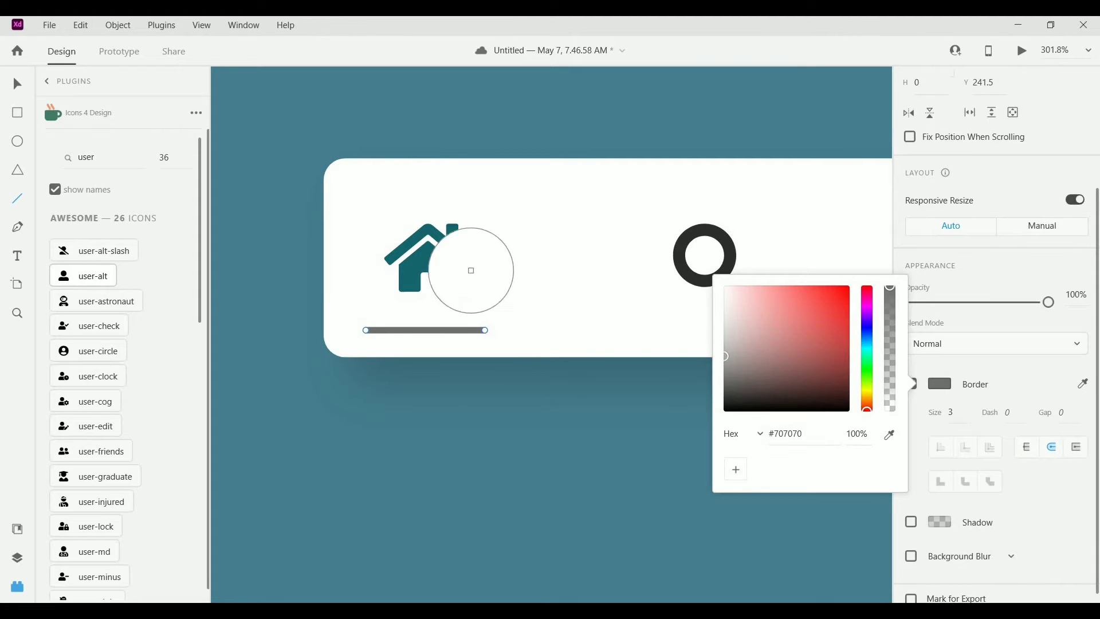
click(458, 272)
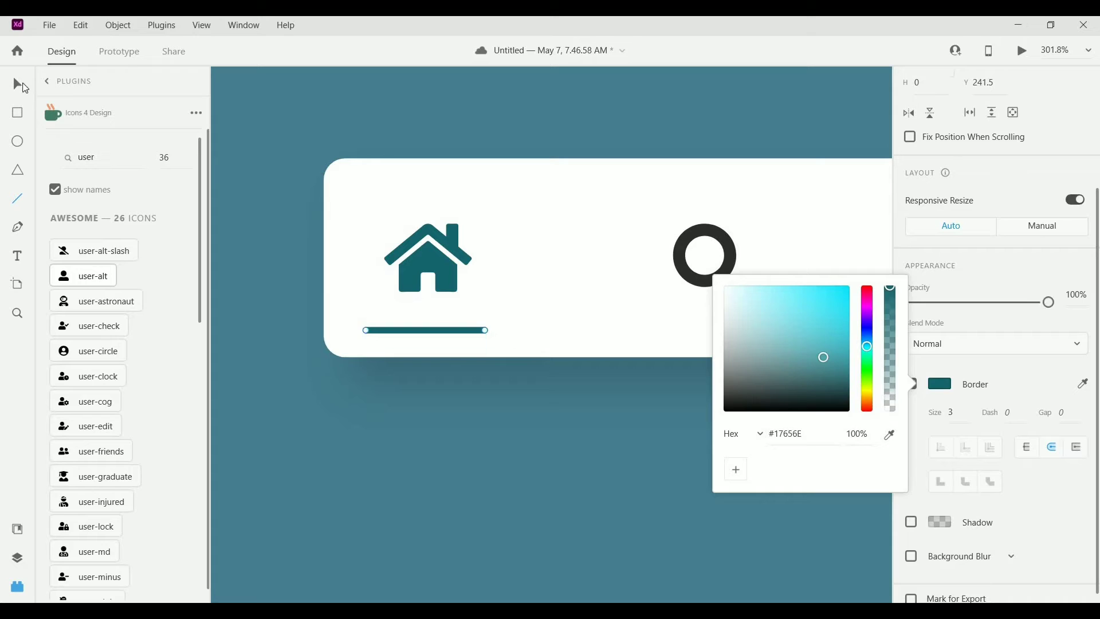
- Move the teal underline slightly closer to the home icon and centre it beneath the icon
click(434, 323)
drag(434, 330, 442, 326)
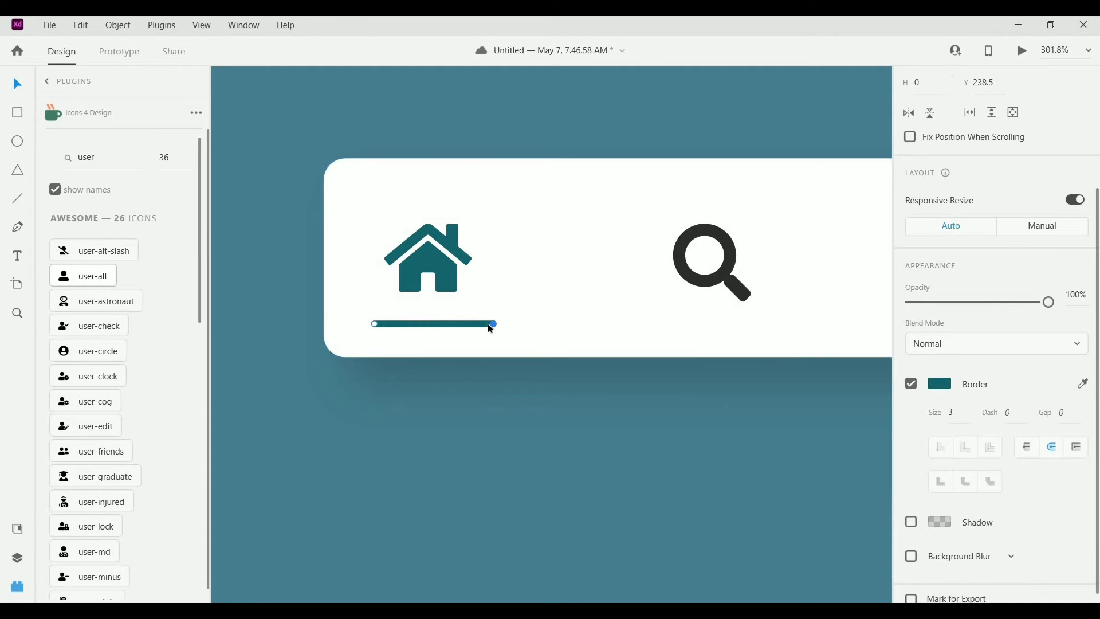
drag(463, 321, 461, 320)
click(494, 415)
- Duplicate the Custom Size – 1 artboard
scroll(494, 414, down, 5)
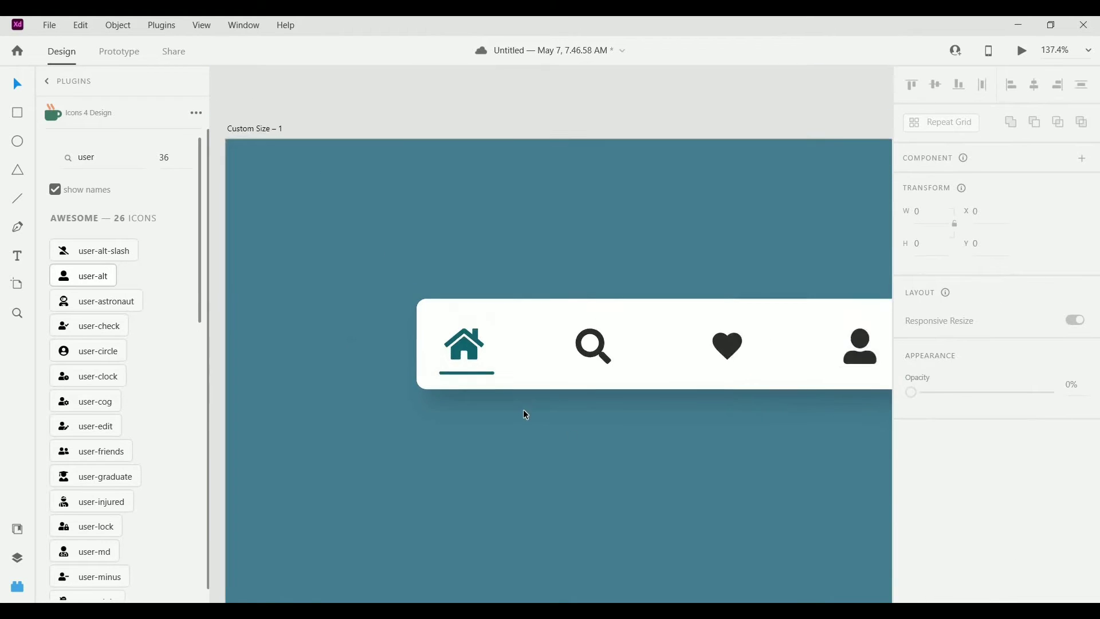
scroll(524, 409, down, 5)
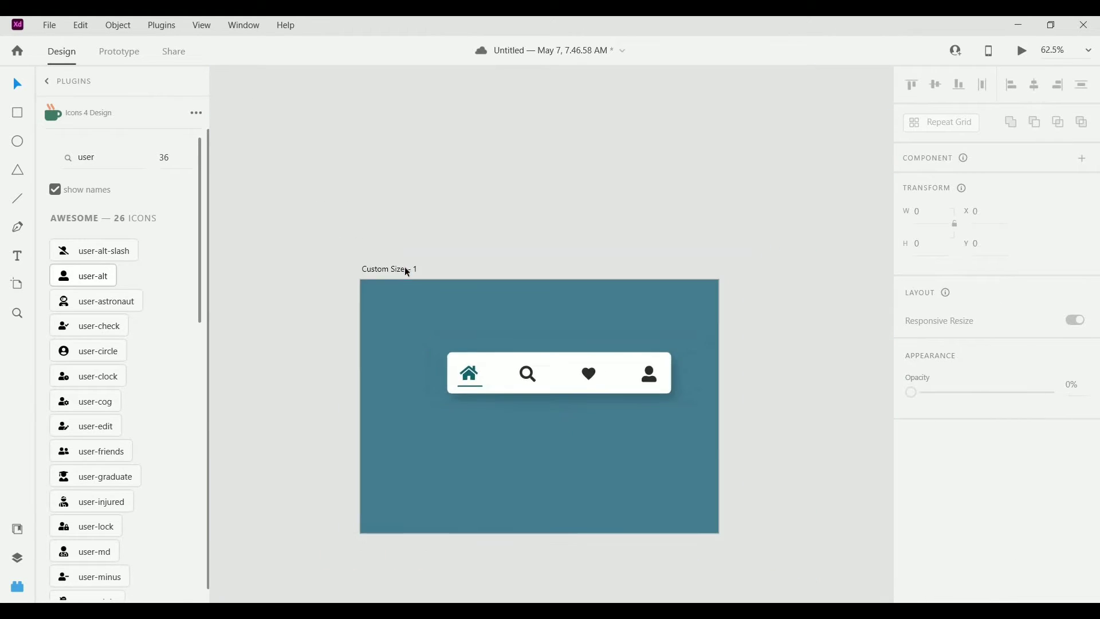
scroll(435, 282, down, 2)
click(424, 277)
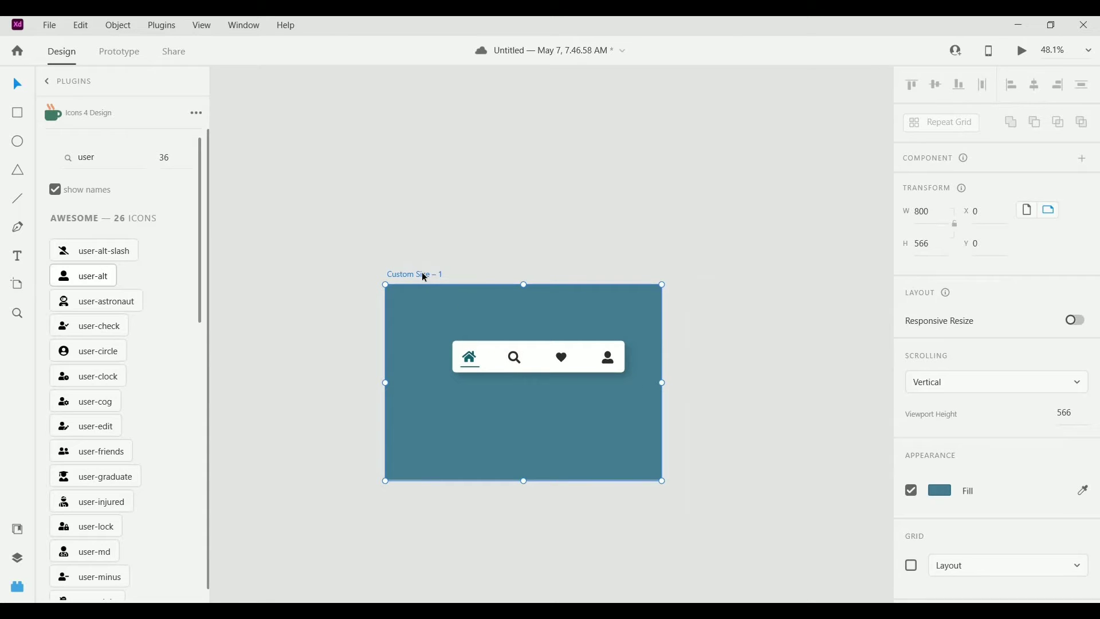
key(ctrl+d)
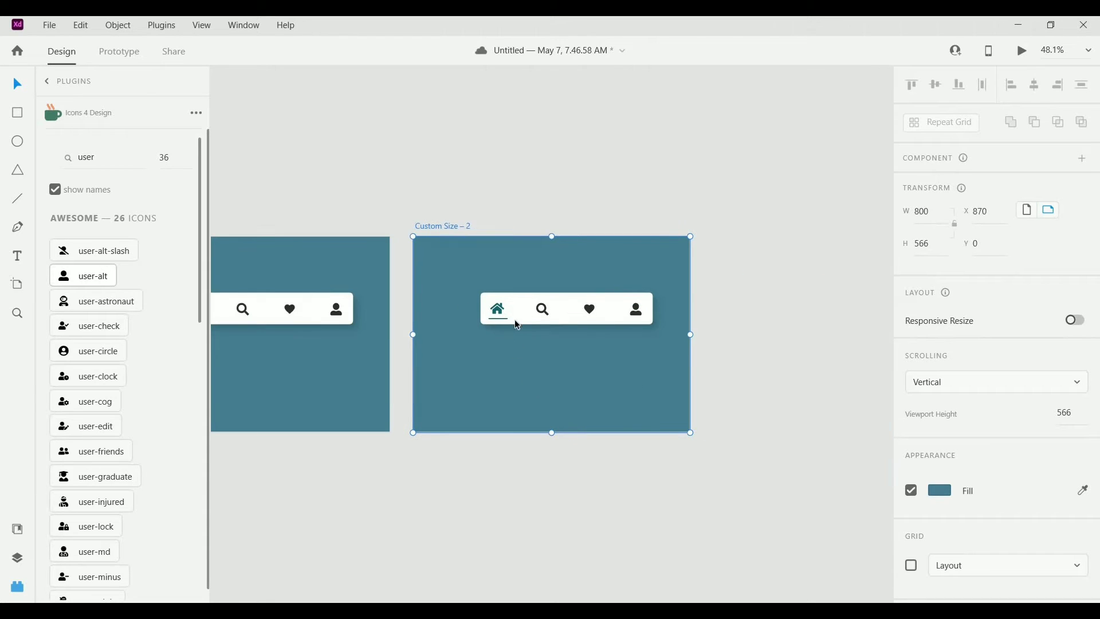
- On the duplicated artboard, recolour the search icon with the home icon's teal and move the underline beneath the search icon
scroll(516, 319, up, 6)
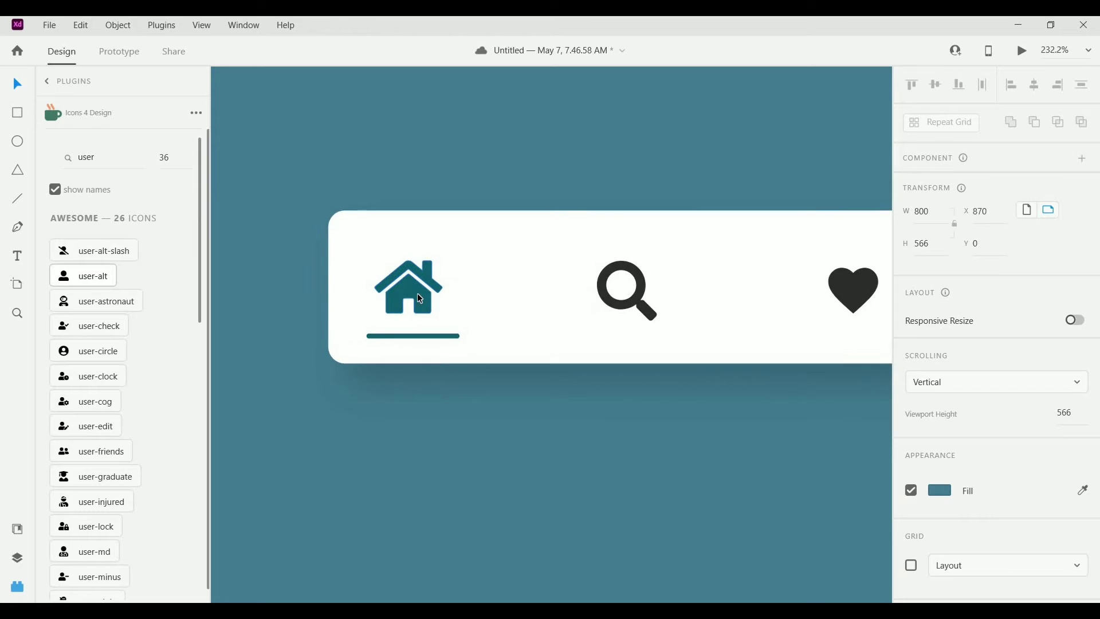
click(626, 302)
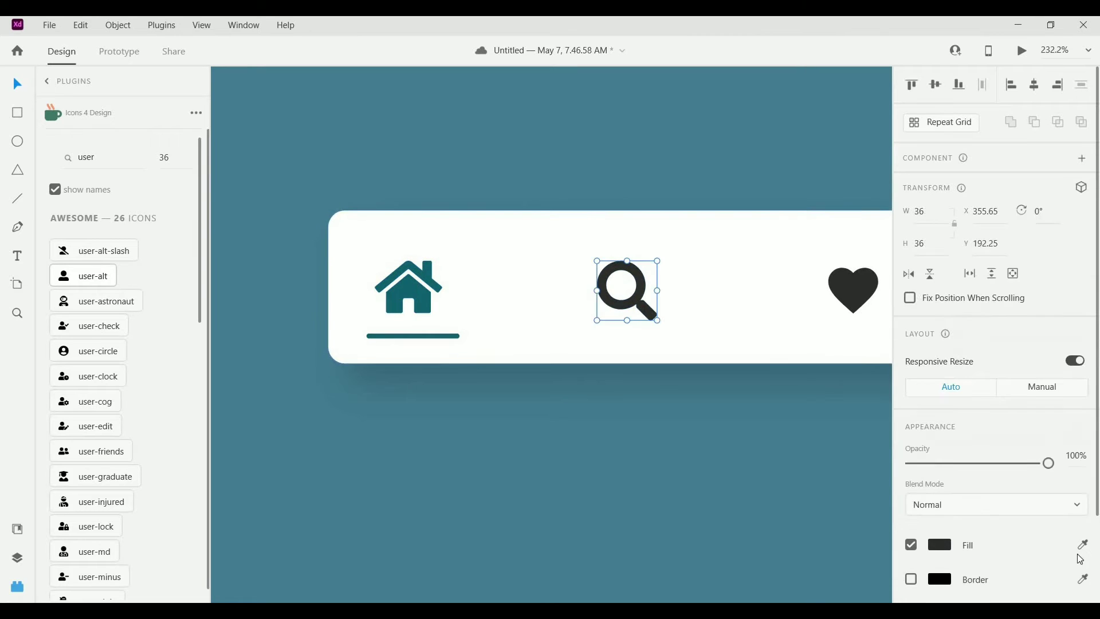
click(394, 295)
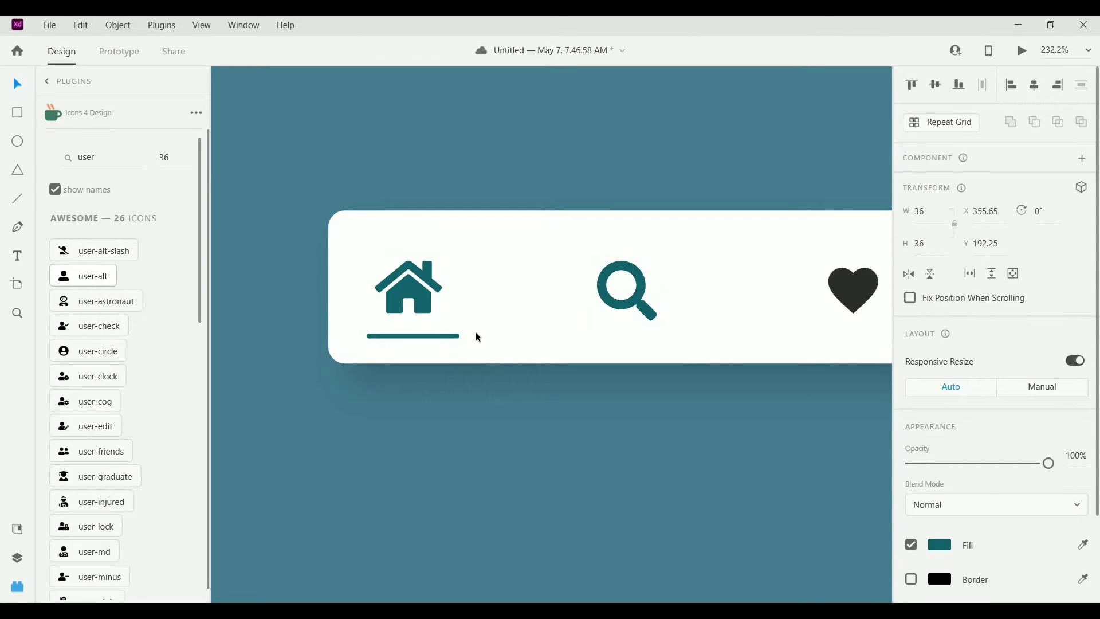
drag(443, 338, 652, 336)
- Recolour the home icon on the Custom Size – 2 artboard with the heart icon's dark grey fill
click(416, 303)
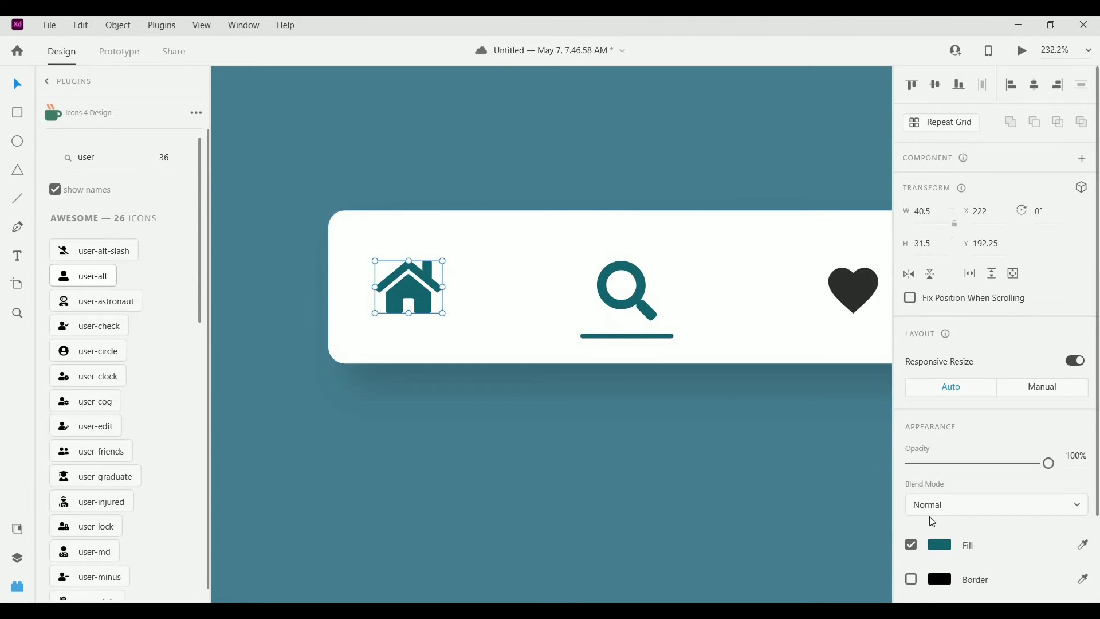
click(836, 291)
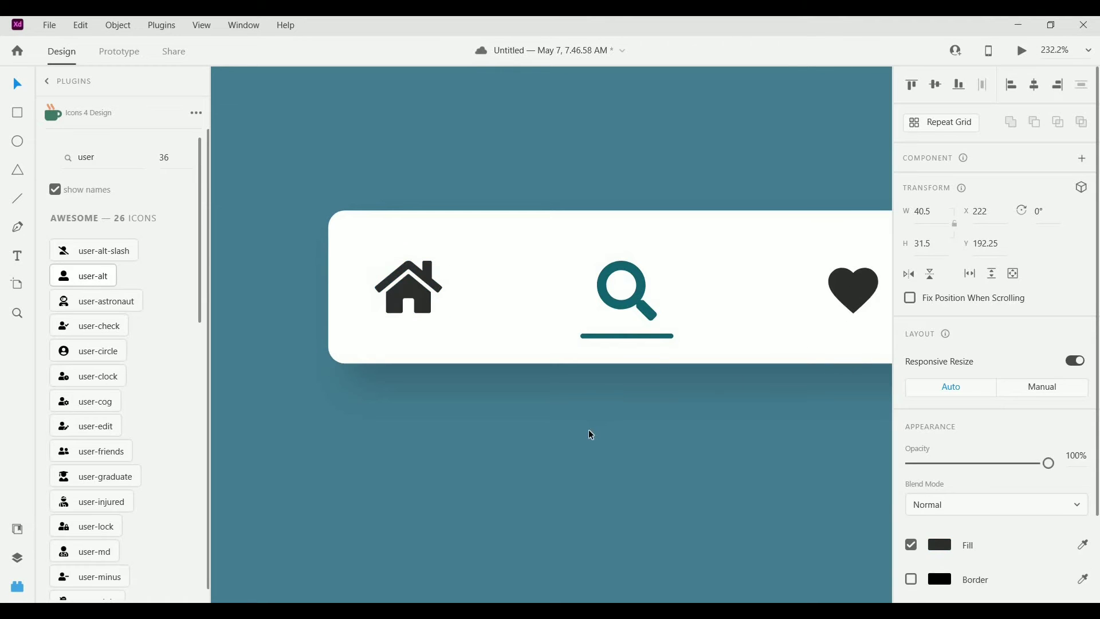
click(605, 423)
- Duplicate the Custom Size – 2 artboard and place the copy beside it
scroll(603, 421, down, 6)
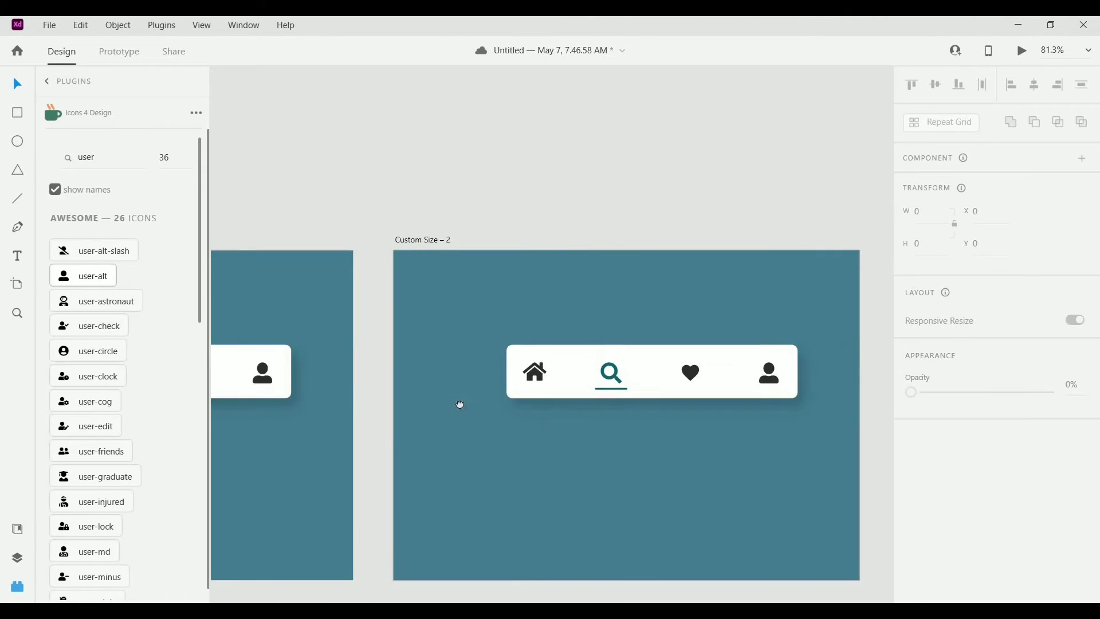
drag(459, 405, 314, 375)
alt+drag(267, 211, 759, 208)
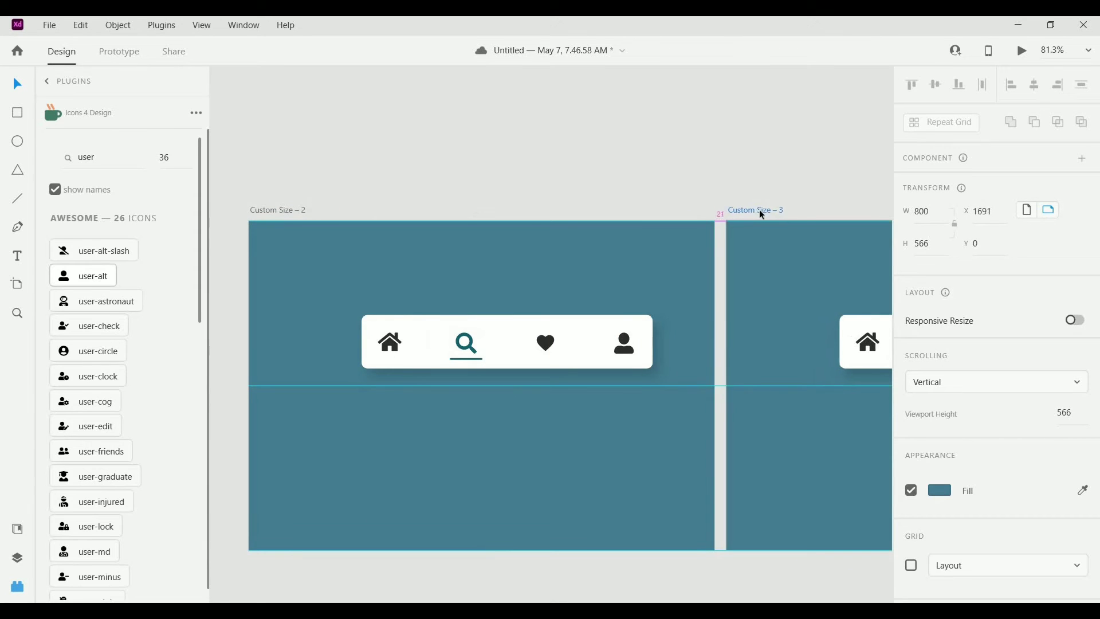
click(624, 448)
- On the Custom Size – 3 artboard, move the teal underline from the search icon to beneath the heart icon
scroll(635, 437, down, 2)
scroll(627, 409, up, 5)
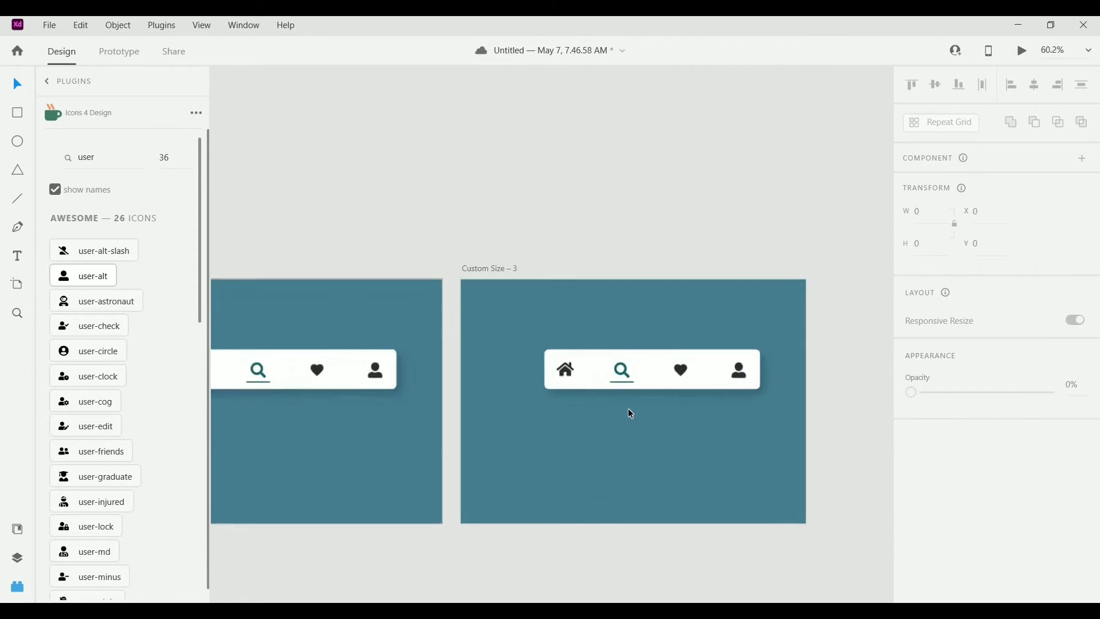
scroll(682, 397, up, 1)
scroll(571, 407, right, 3)
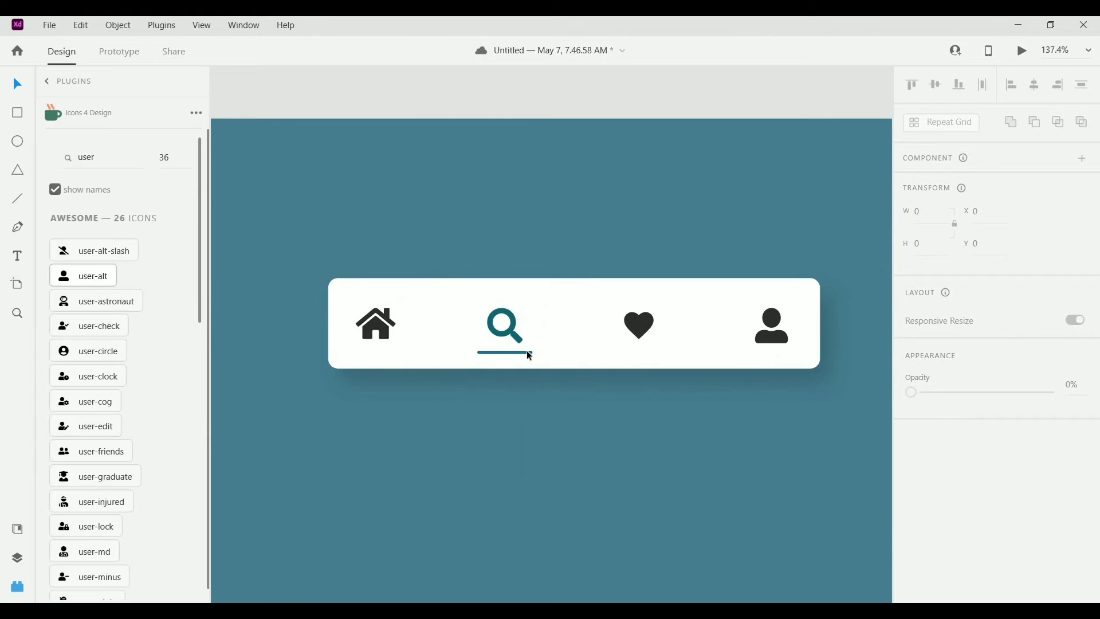
click(530, 354)
drag(527, 351, 704, 351)
- Recolour the heart icon on Custom Size – 3 with the search icon's teal
scroll(585, 366, up, 3)
scroll(477, 349, up, 1)
click(686, 308)
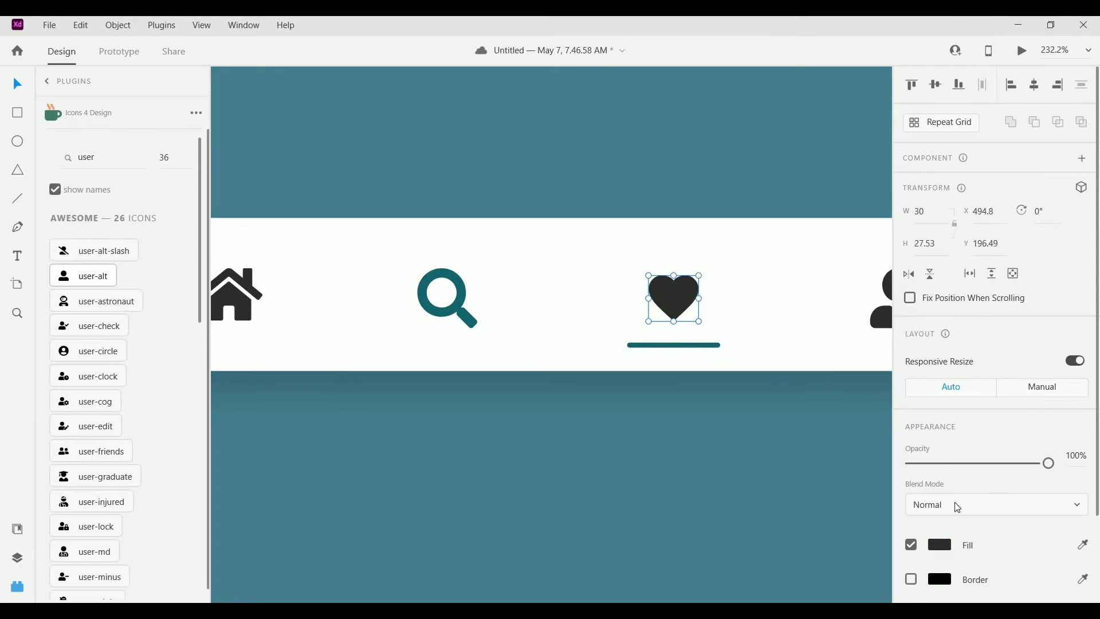
key(i)
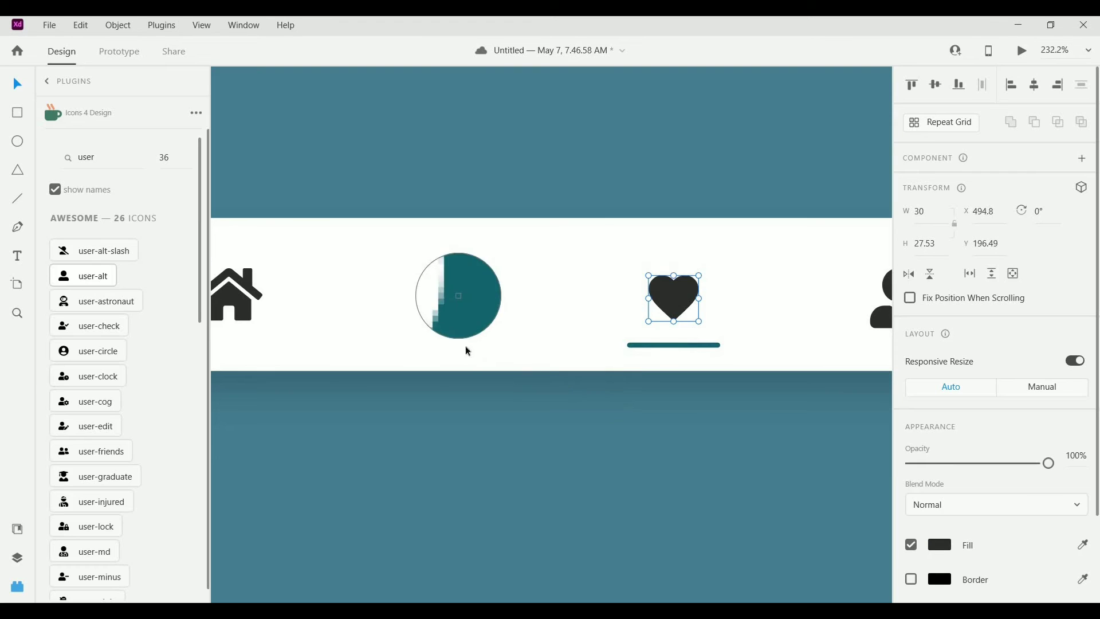
click(465, 304)
- Recolour the search icon on Custom Size – 3 with the home icon's dark grey fill
click(936, 549)
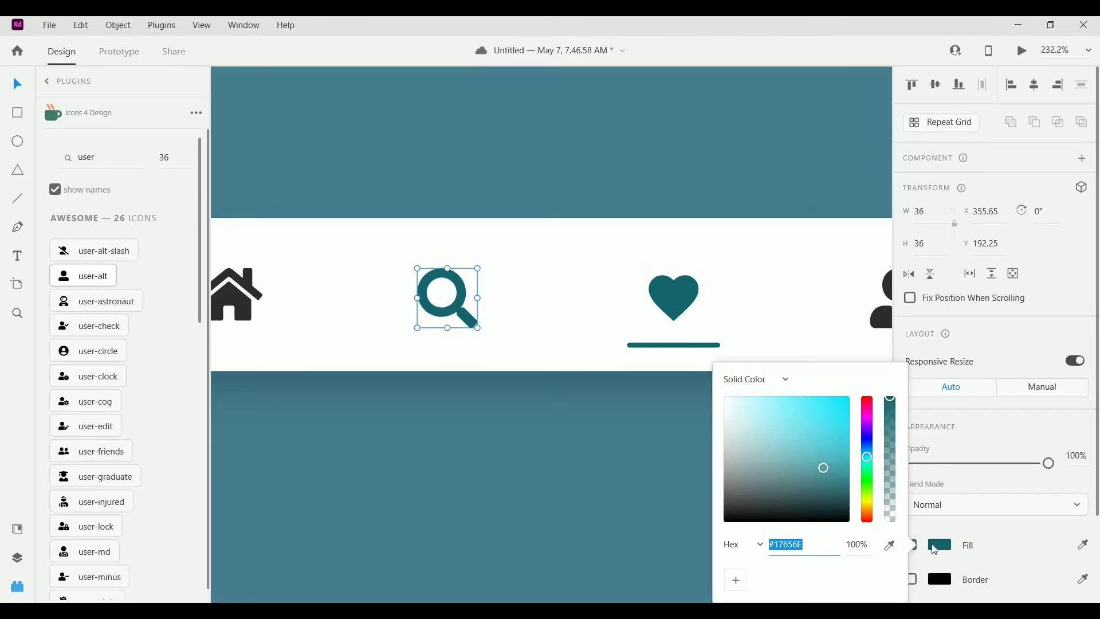
click(890, 545)
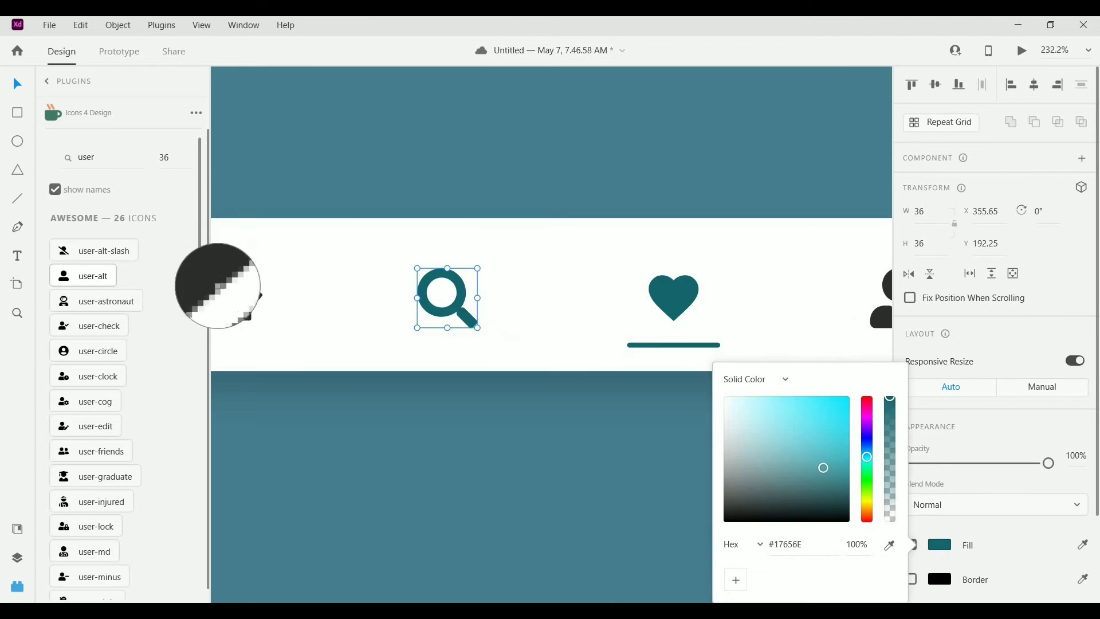
click(221, 292)
click(641, 426)
- Duplicate the Custom Size – 3 artboard and place the copy beside it
scroll(653, 411, down, 8)
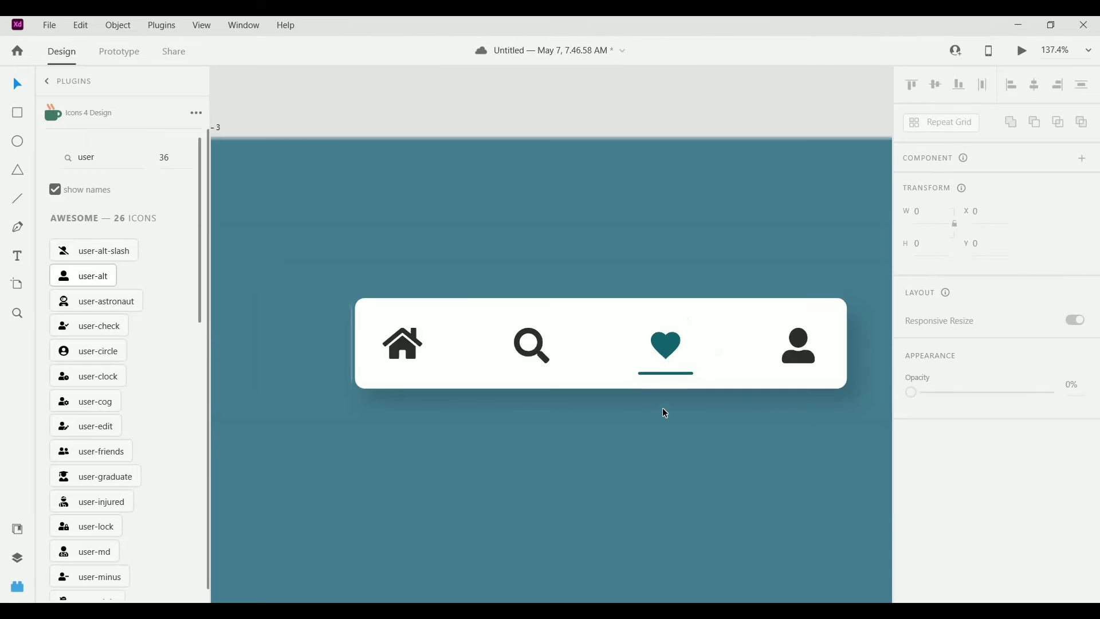
click(406, 244)
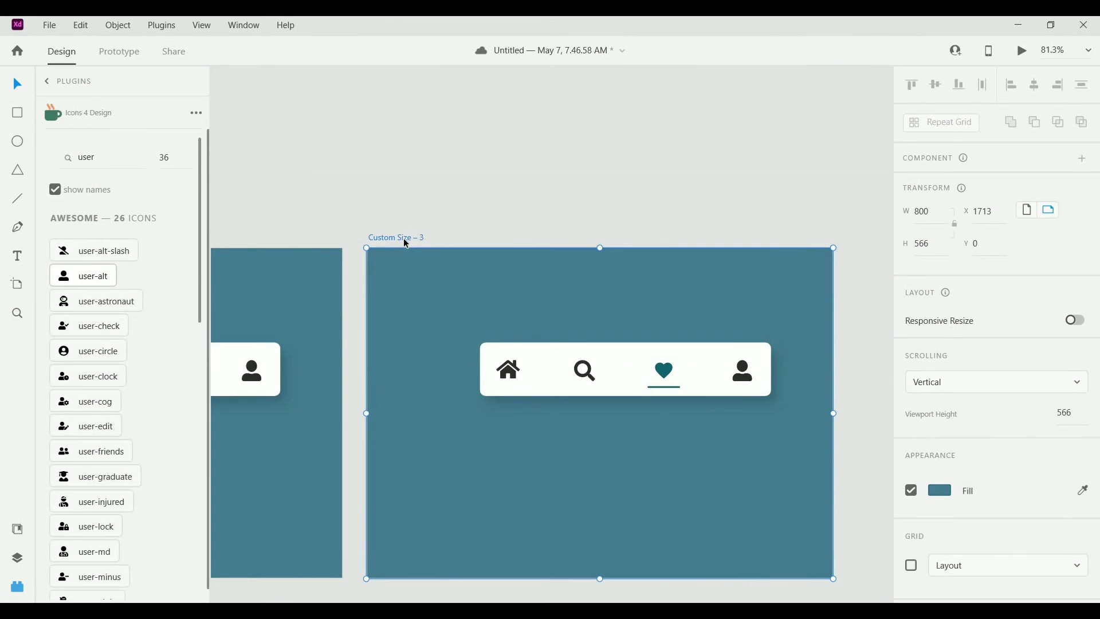
drag(406, 245, 883, 243)
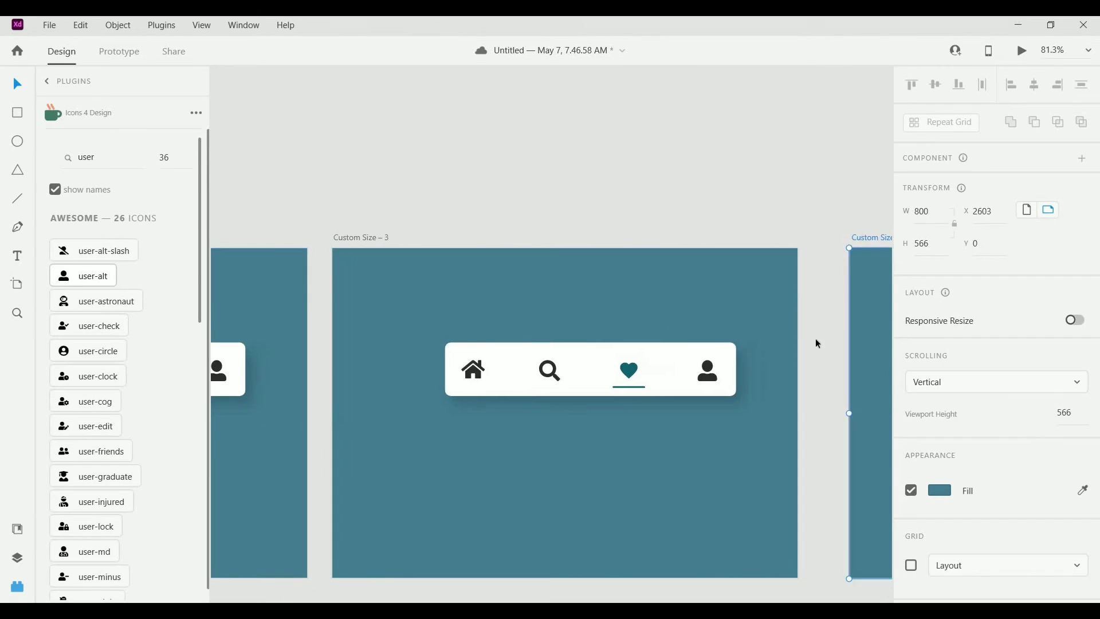
click(810, 341)
- On the Custom Size – 4 artboard, move the teal underline from the heart icon to beneath the user icon
scroll(810, 341, down, 4)
drag(518, 356, 447, 356)
scroll(710, 401, up, 12)
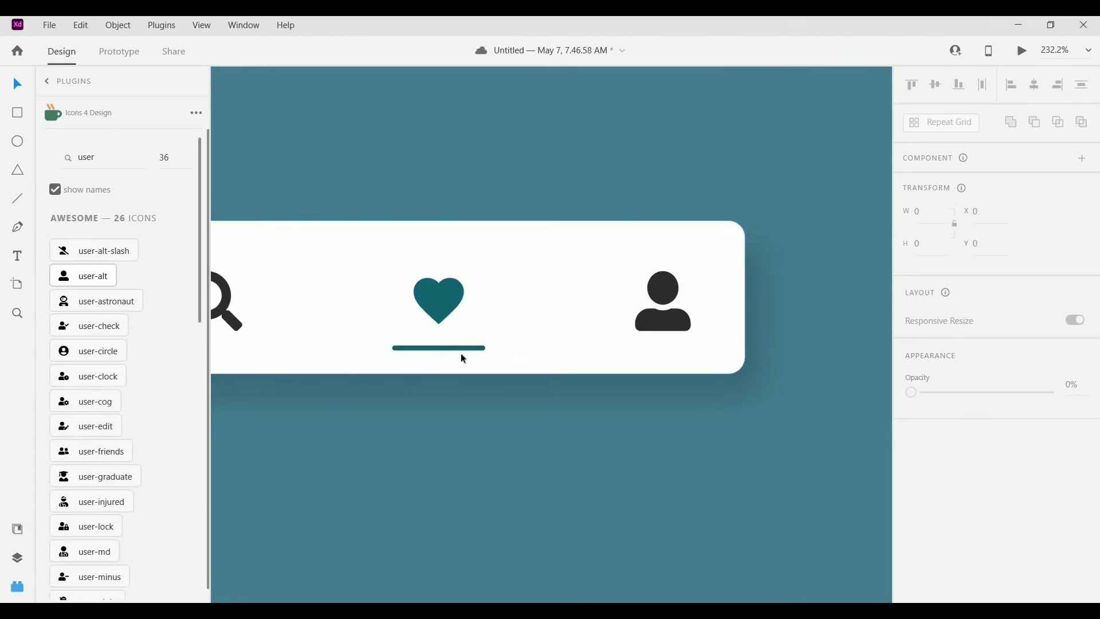
click(465, 348)
drag(655, 354, 686, 353)
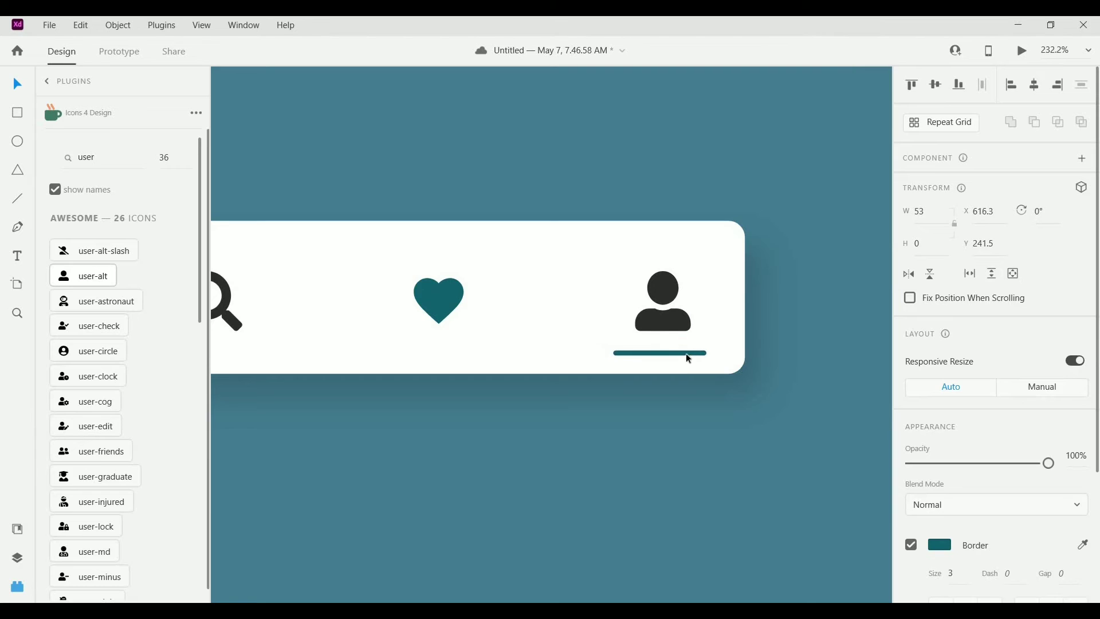
- Recolour the user icon on Custom Size – 4 with the heart icon's teal
click(691, 312)
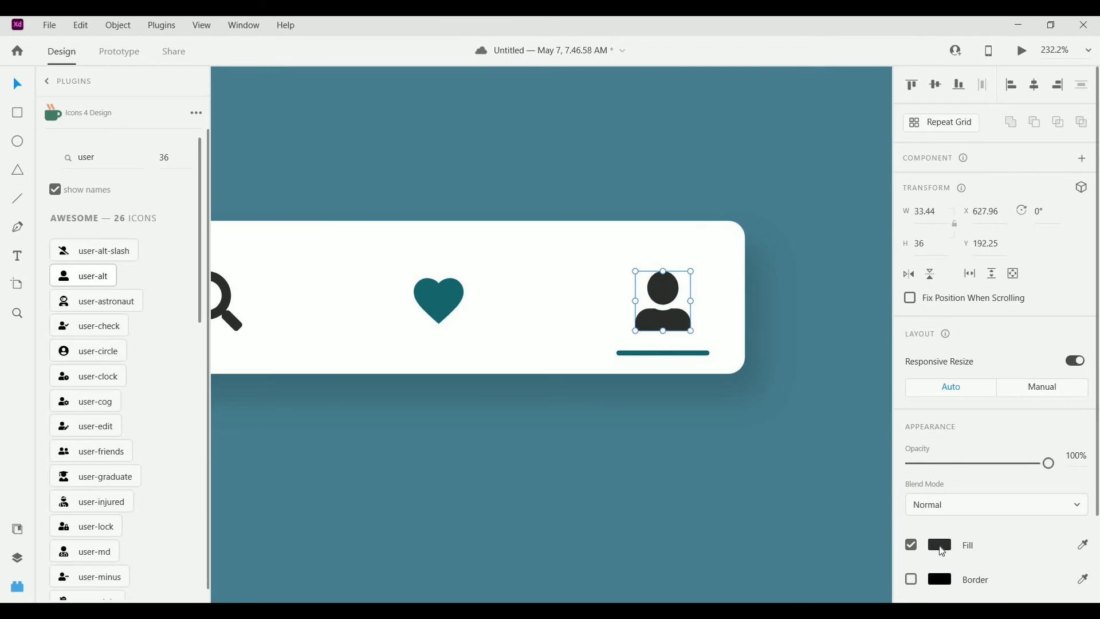
click(890, 545)
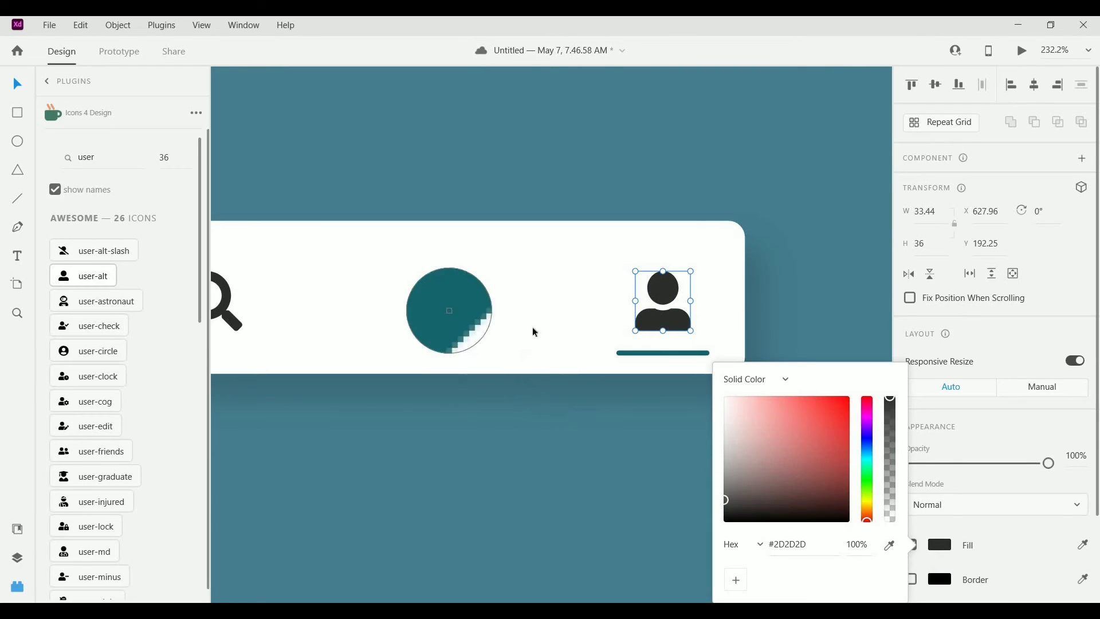
click(452, 311)
- Recolour the heart icon on Custom Size – 4 with the search icon's dark grey fill
click(450, 308)
click(1083, 545)
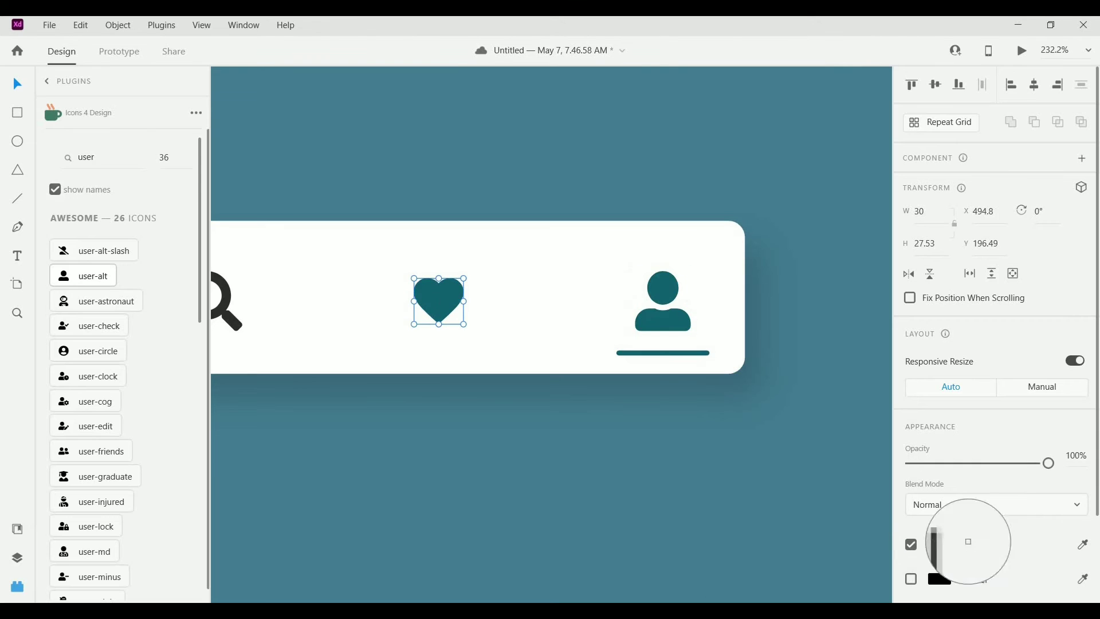
click(229, 314)
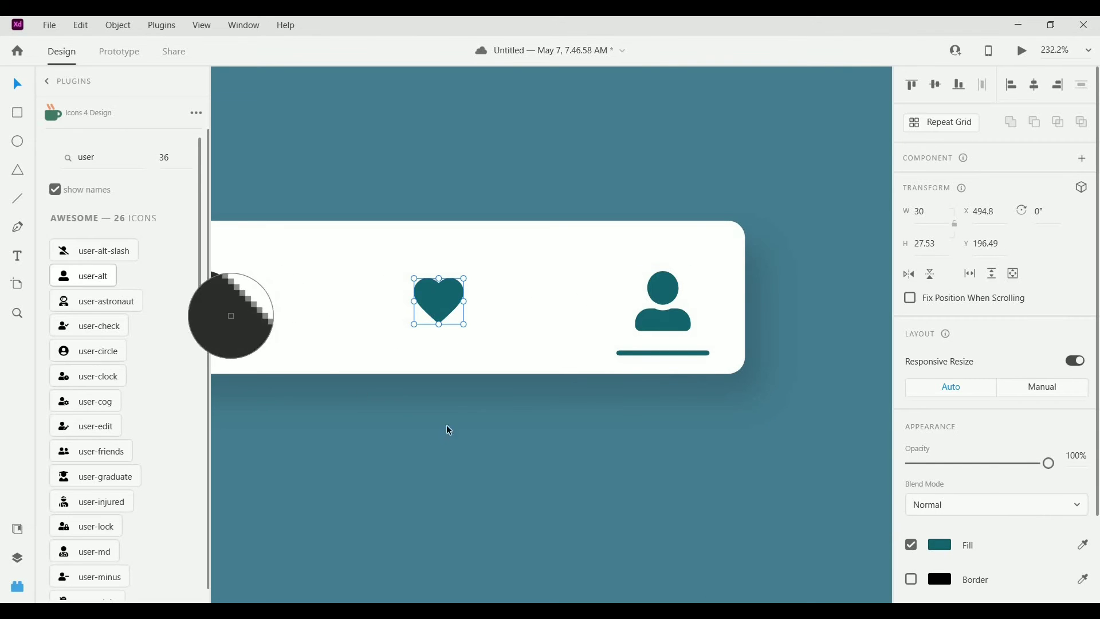
click(543, 438)
- Shift the underline beneath the search icon on Custom Size – 2 slightly to the right, to about X 351
scroll(546, 439, down, 5)
scroll(416, 440, down, 3)
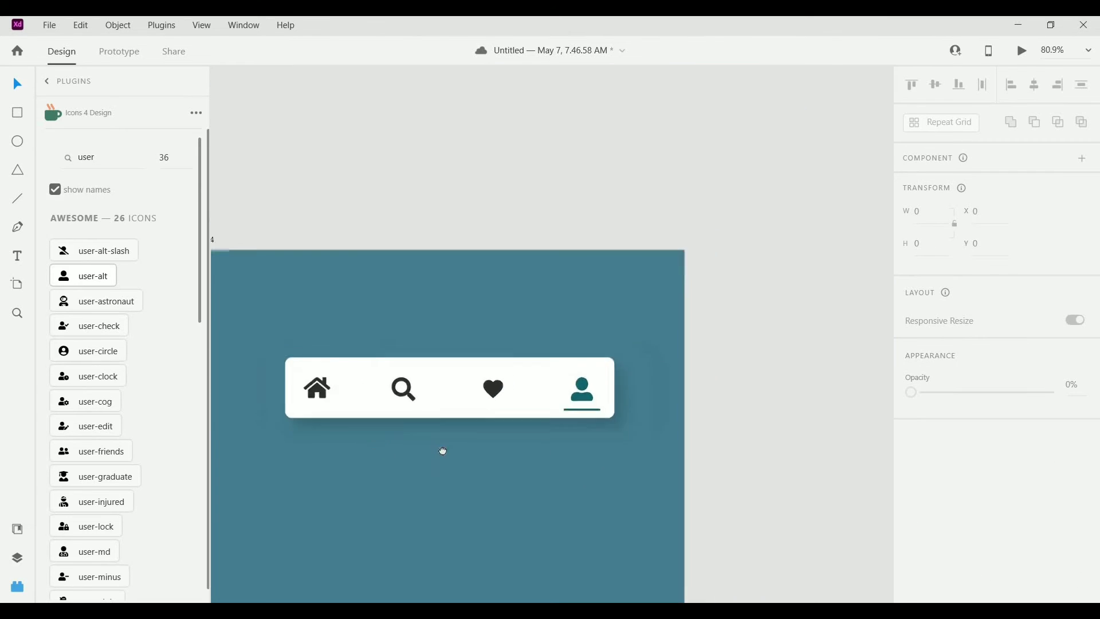
drag(442, 449, 536, 445)
scroll(627, 425, down, 4)
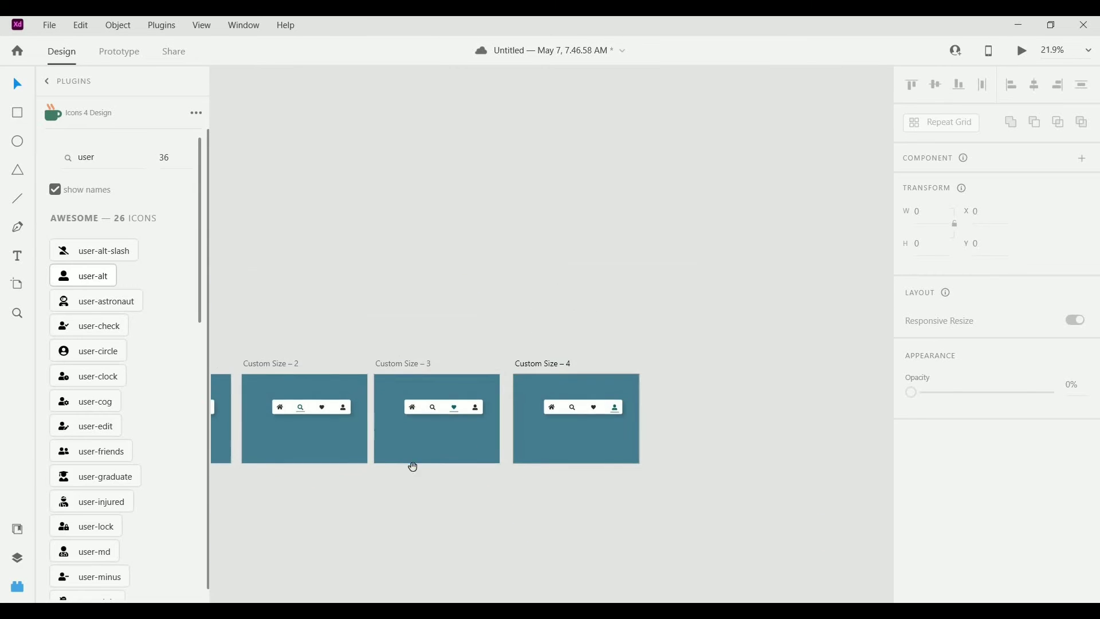
scroll(612, 450, left, 2)
scroll(536, 400, up, 8)
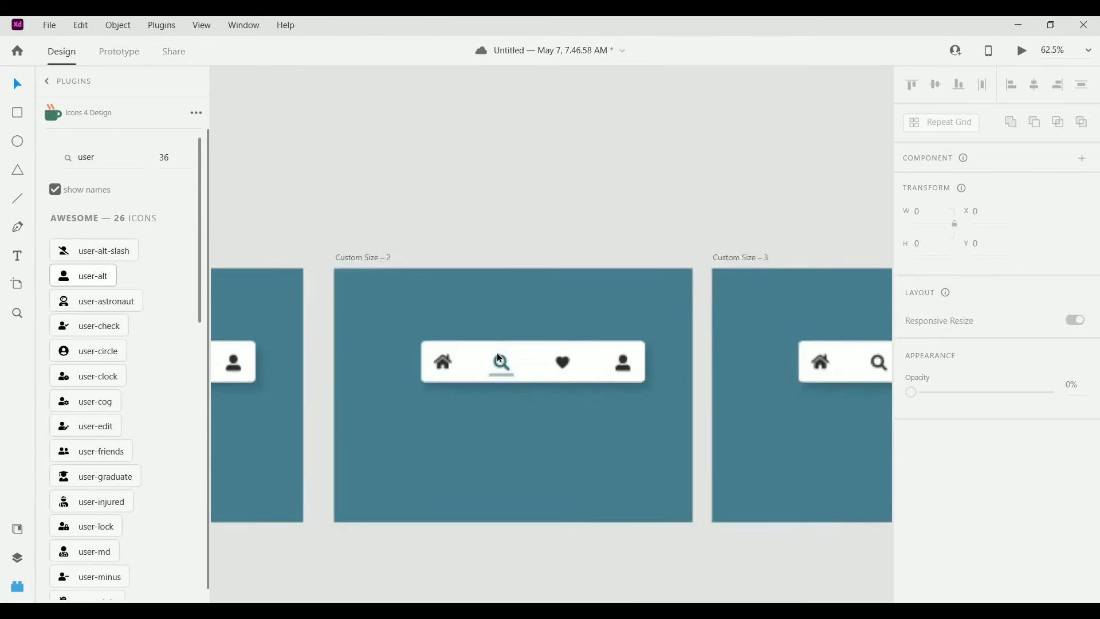
click(451, 330)
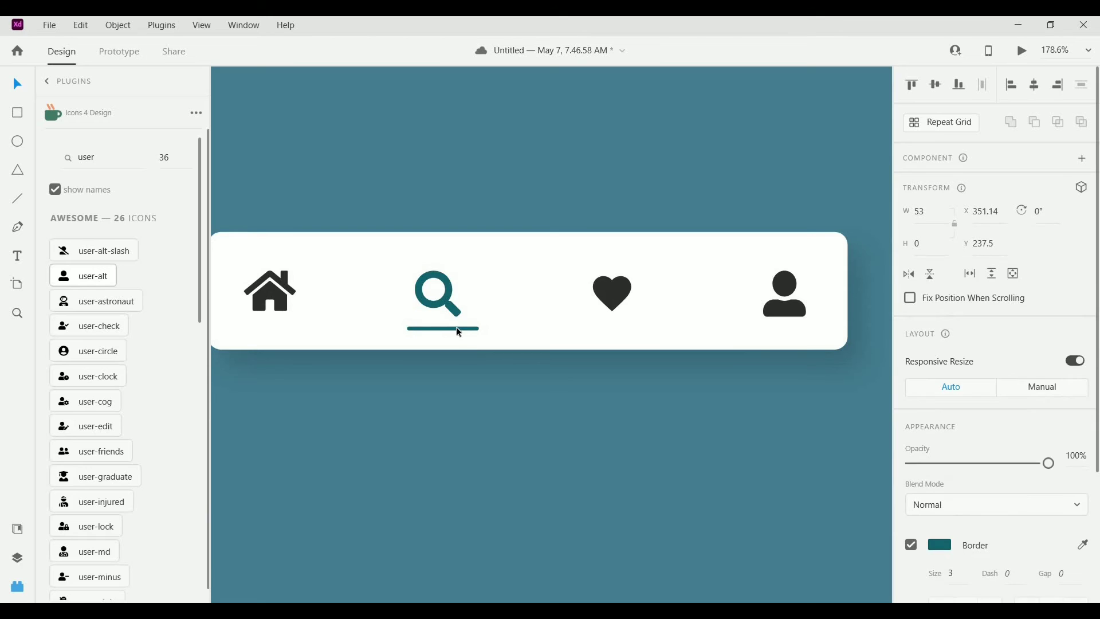
click(563, 392)
- Switch to prototyping and link the search icon on Custom Size – 1 to the Custom Size – 2 artboard
scroll(618, 408, down, 6)
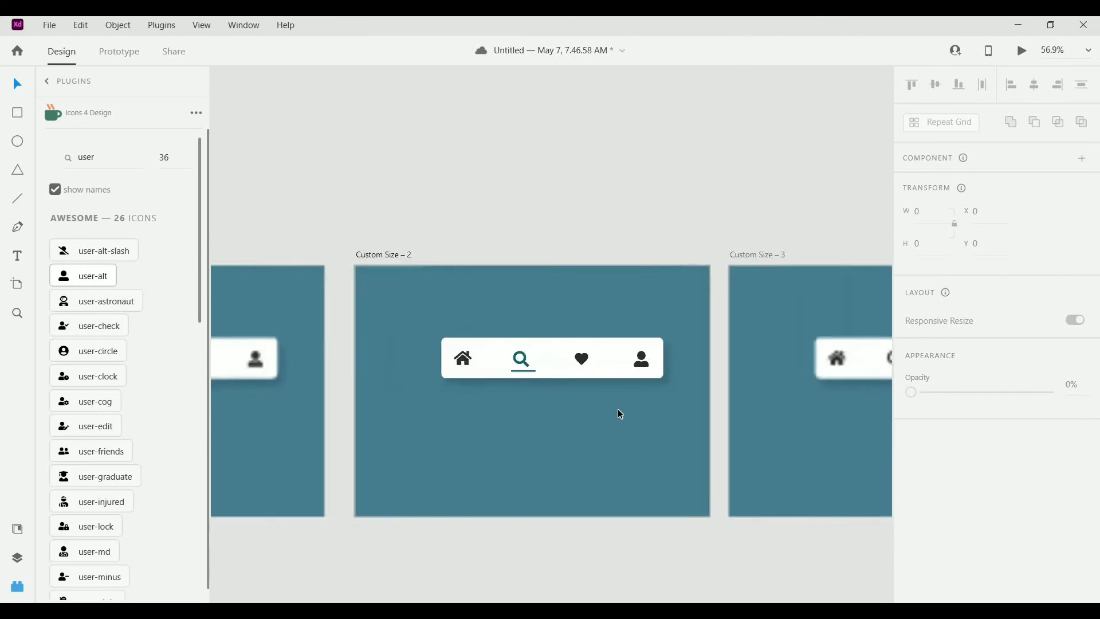
scroll(651, 462, down, 1)
scroll(638, 517, down, 2)
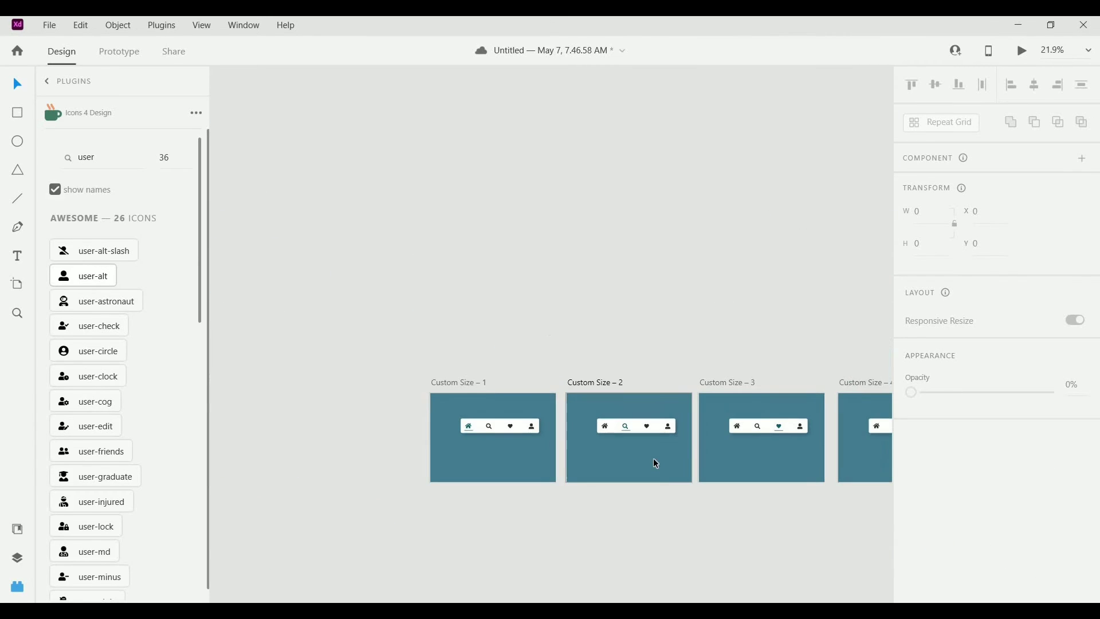
drag(553, 419, 521, 400)
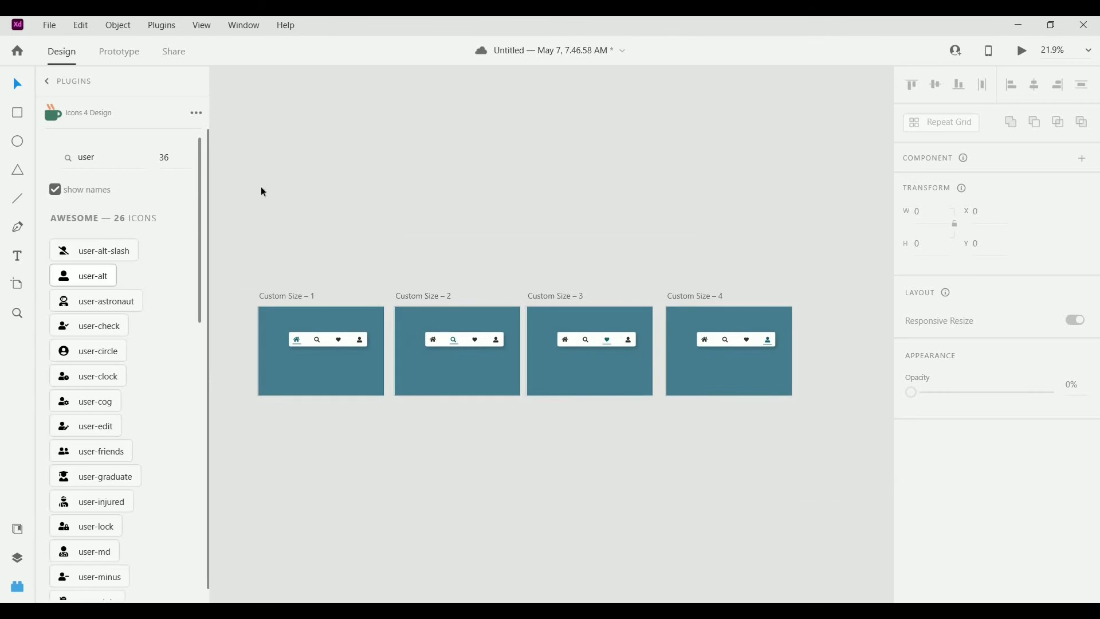
key(ctrl+Tab)
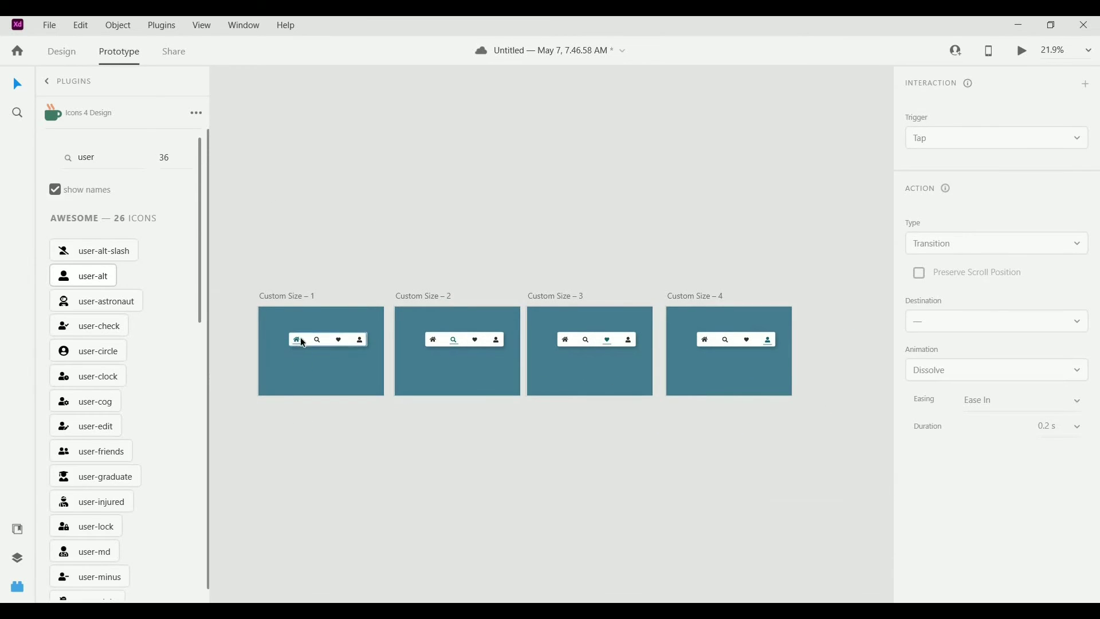
scroll(300, 337, up, 6)
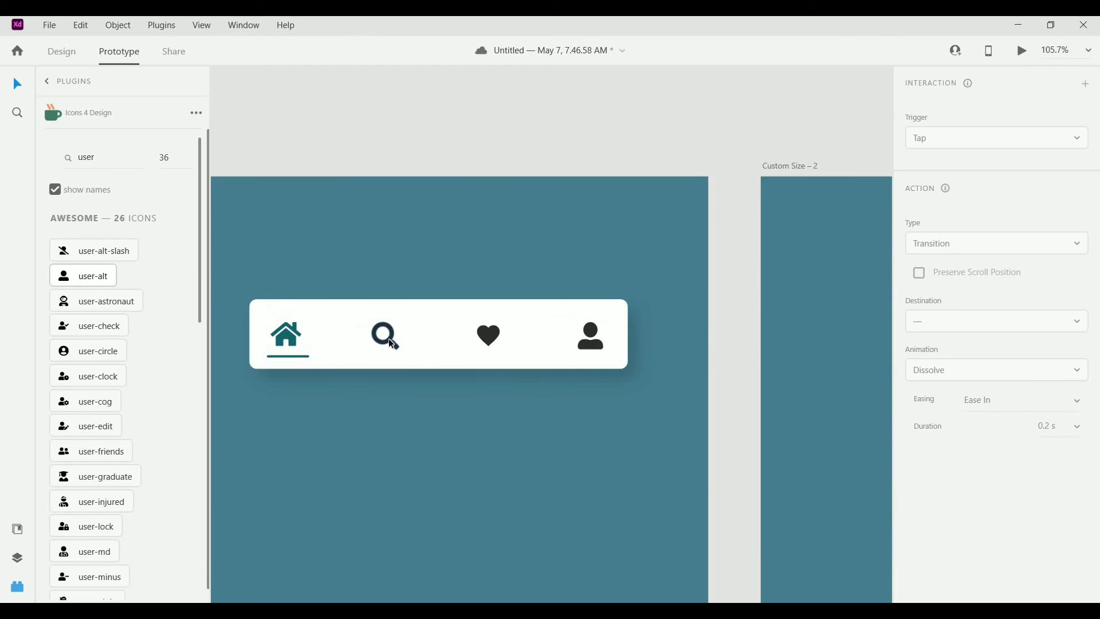
click(394, 346)
drag(401, 336, 744, 383)
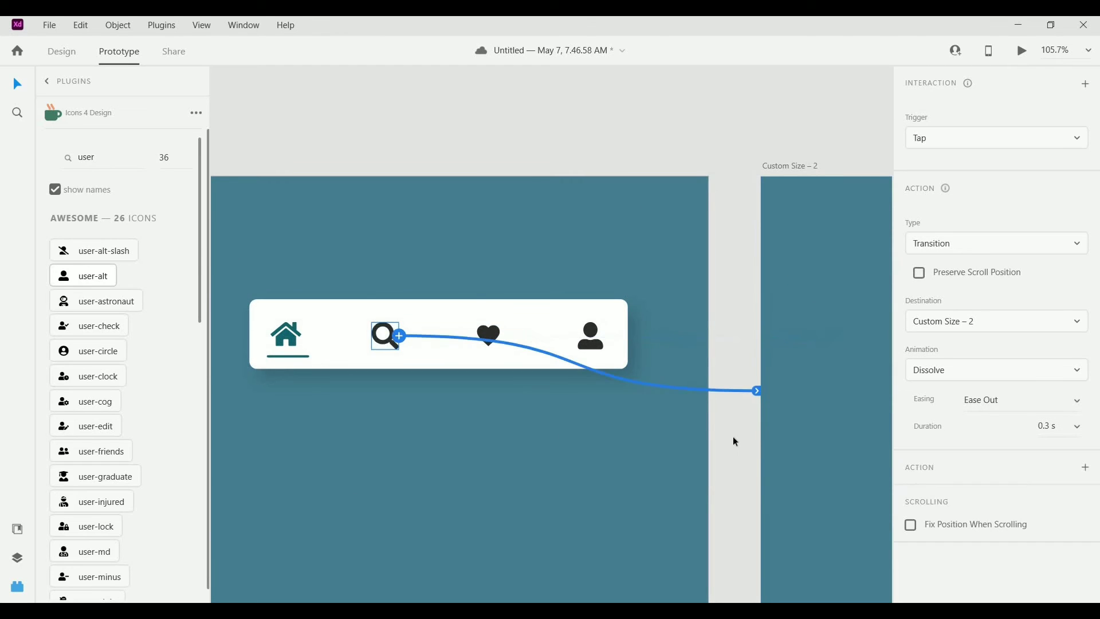
- Set the search icon link's action to Auto-Animate with Ease Out easing and a duration of 0.8 s
scroll(734, 434, down, 3)
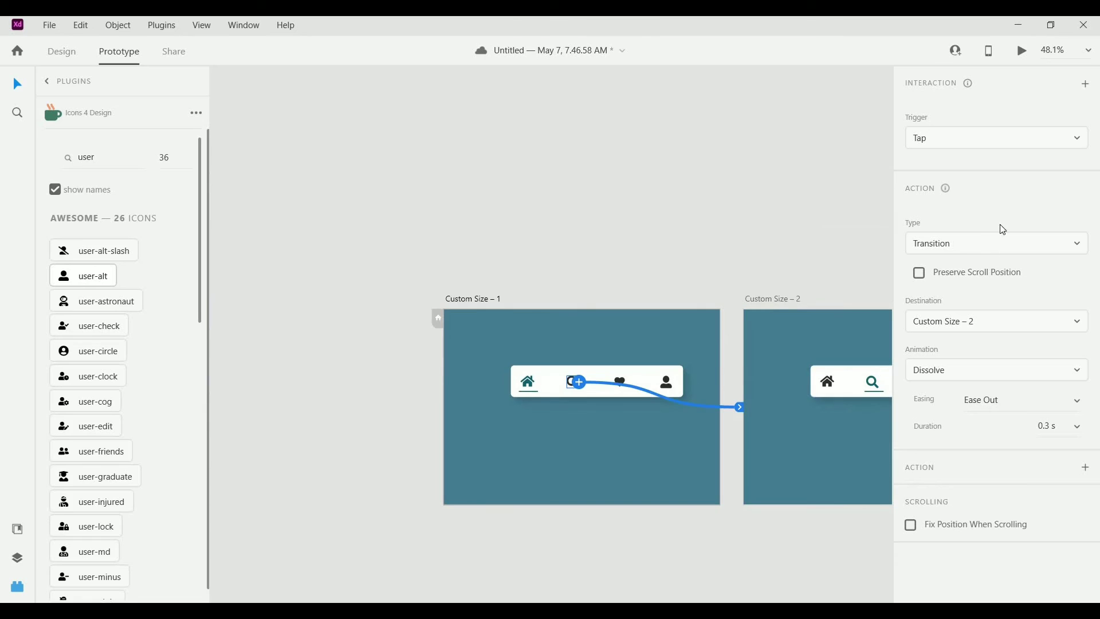
click(1042, 247)
click(1039, 245)
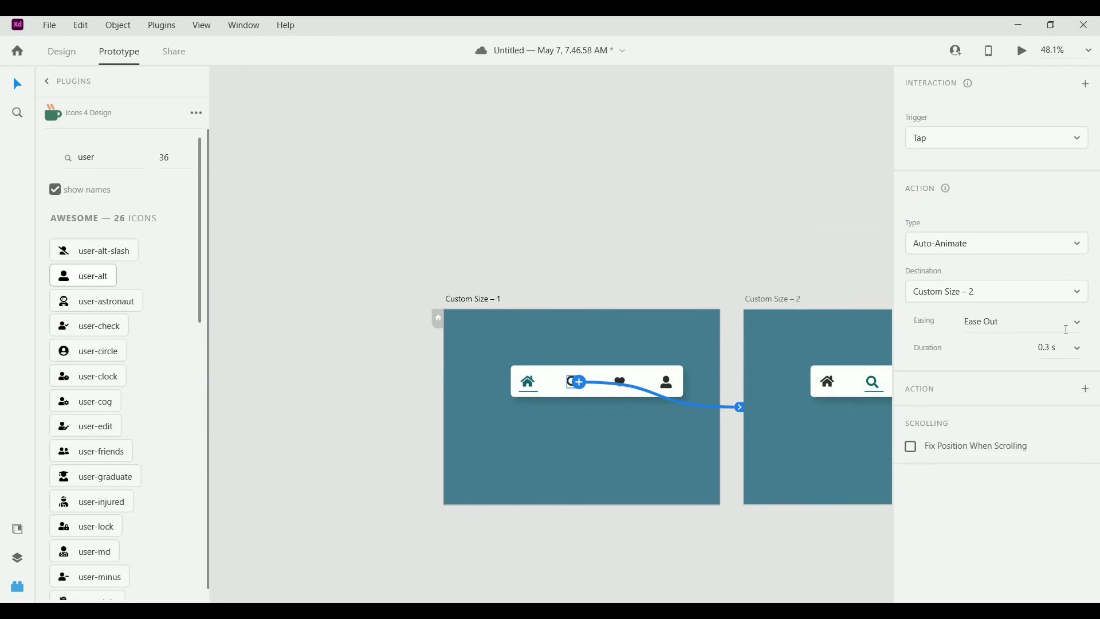
click(1082, 353)
click(1061, 374)
click(1082, 331)
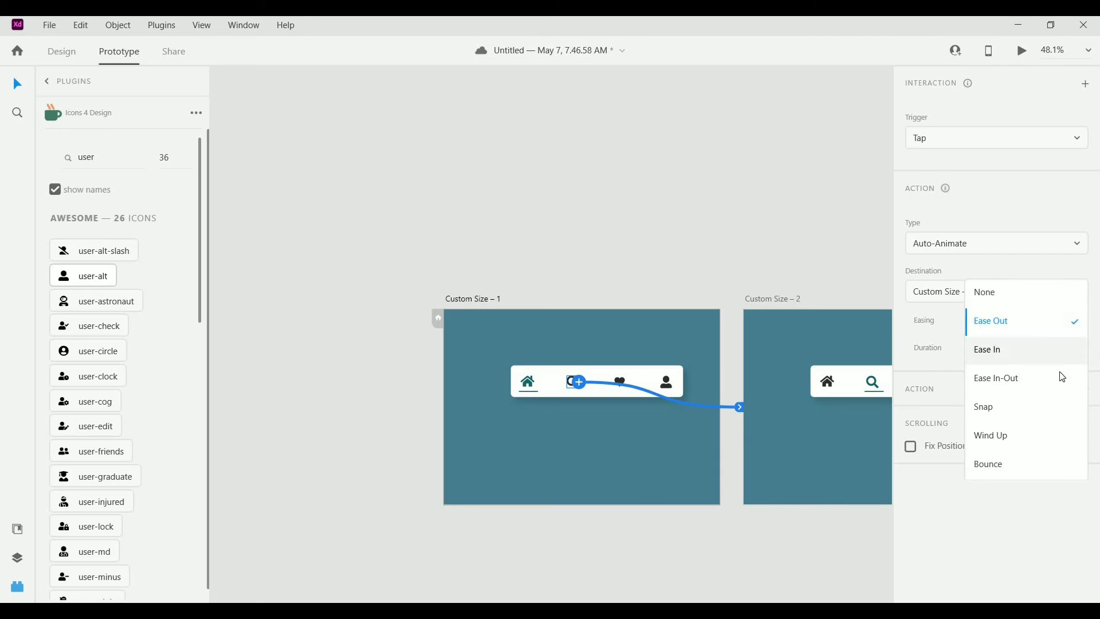
key(Return)
click(801, 414)
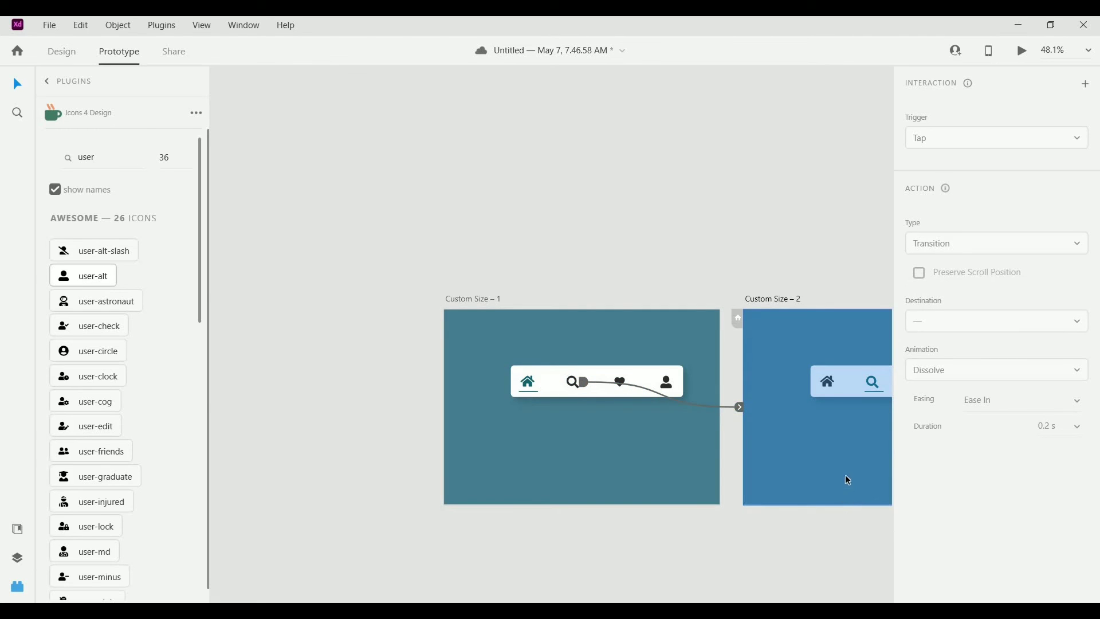
- Link the heart icon on Custom Size – 2 to the Custom Size – 3 artboard
key(space)
scroll(513, 420, right, 6)
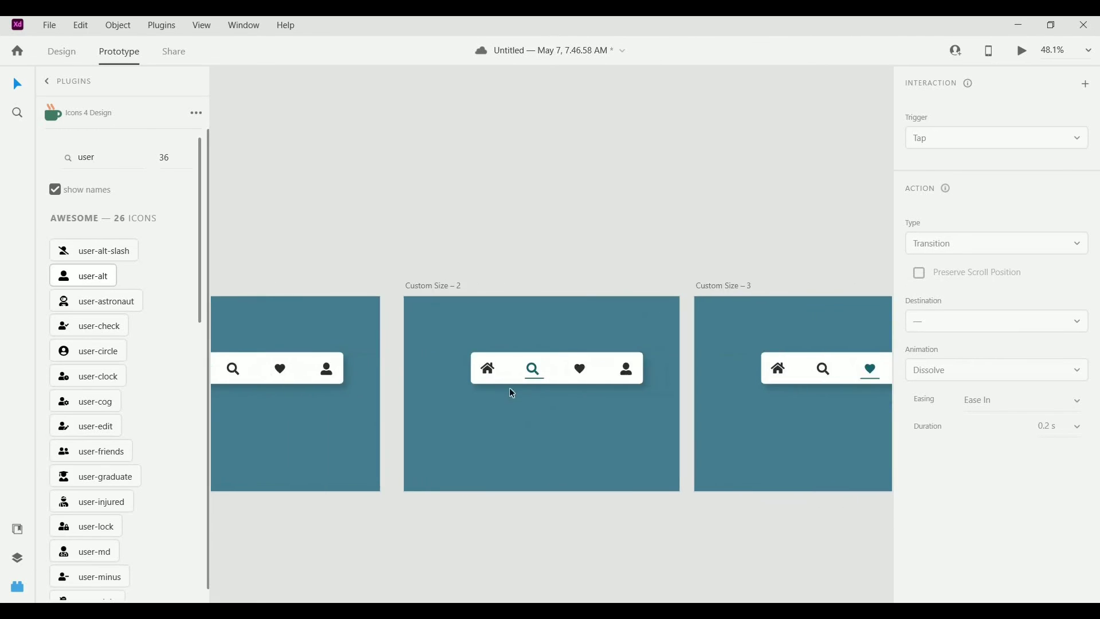
click(566, 367)
drag(696, 377, 779, 389)
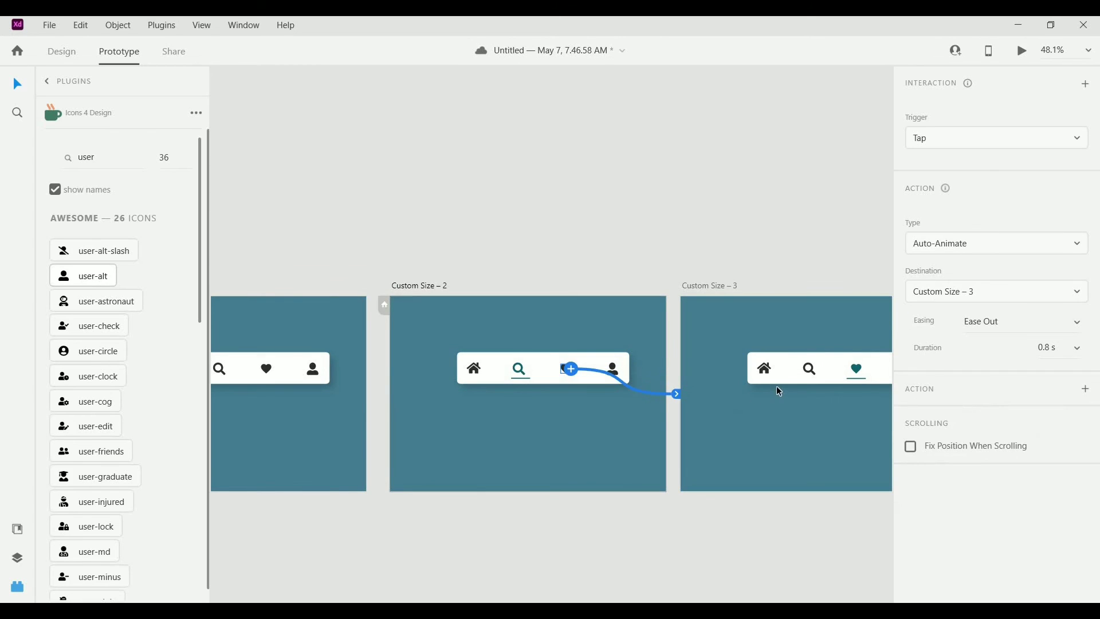
- Link the user icon on Custom Size – 3 to the Custom Size – 4 artboard
scroll(573, 413, right, 5)
click(668, 380)
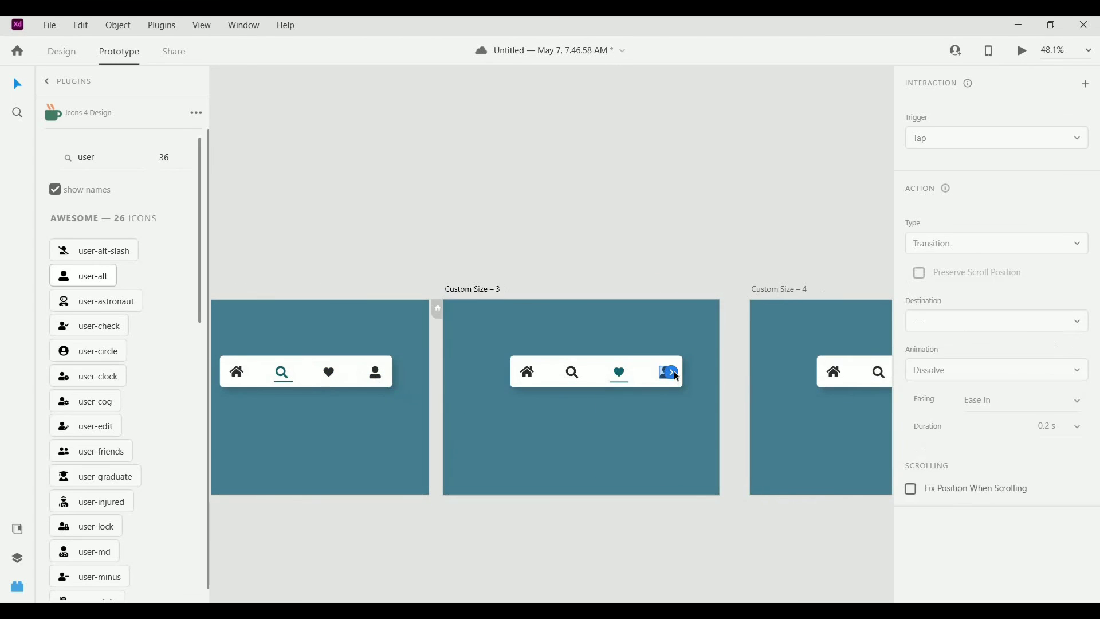
drag(672, 373, 280, 376)
- Link the home icon on Custom Size – 4 back to the Custom Size – 1 artboard with Ease In-Out easing
scroll(773, 376, down, 3)
click(813, 376)
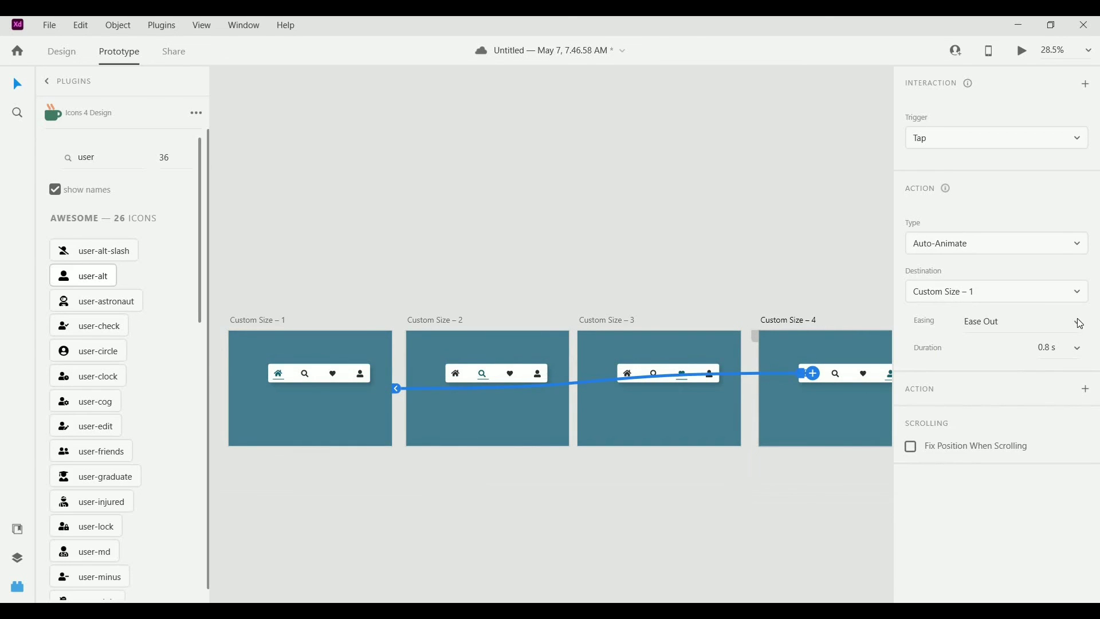
click(1082, 324)
click(1035, 379)
- Preview the prototype, test the tap transitions between the home, search, heart and user icons, and close the preview
key(ctrl+Return)
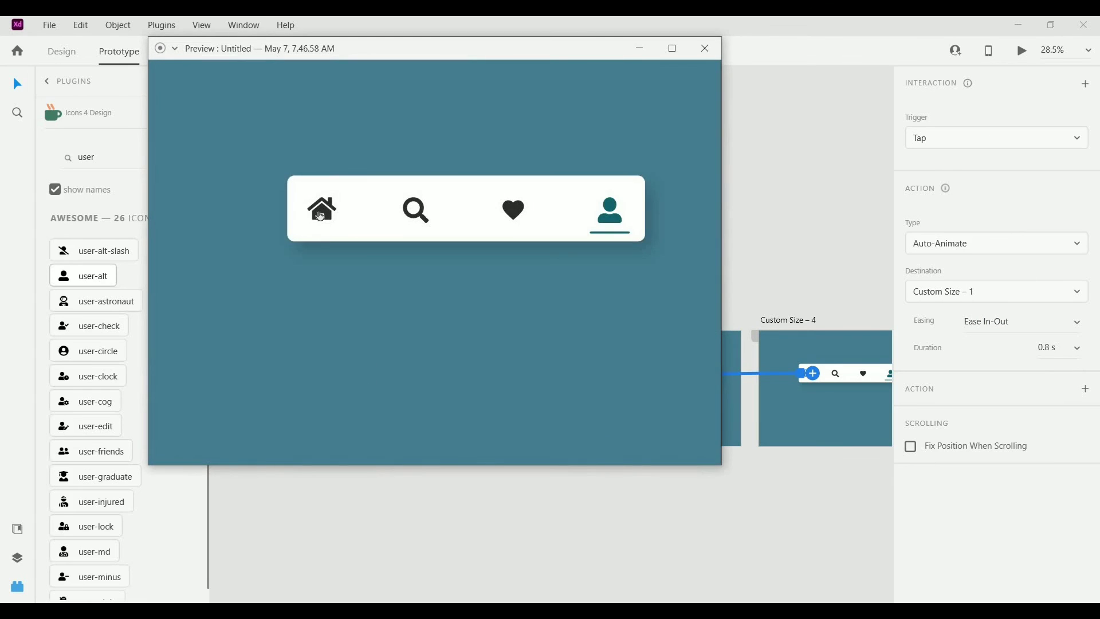
click(380, 241)
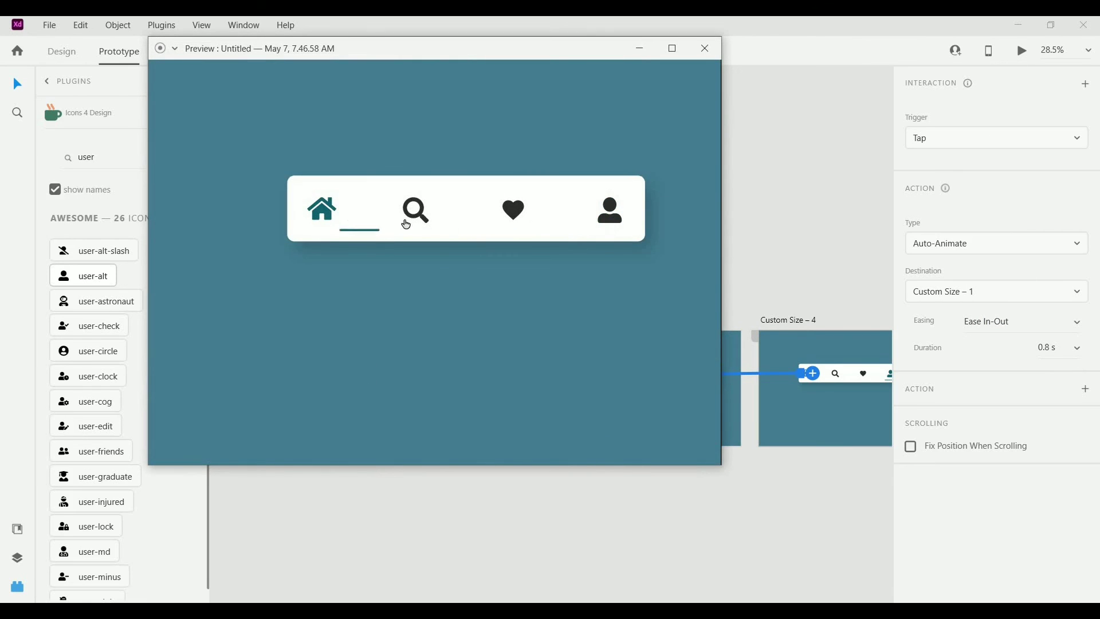
click(477, 238)
click(610, 235)
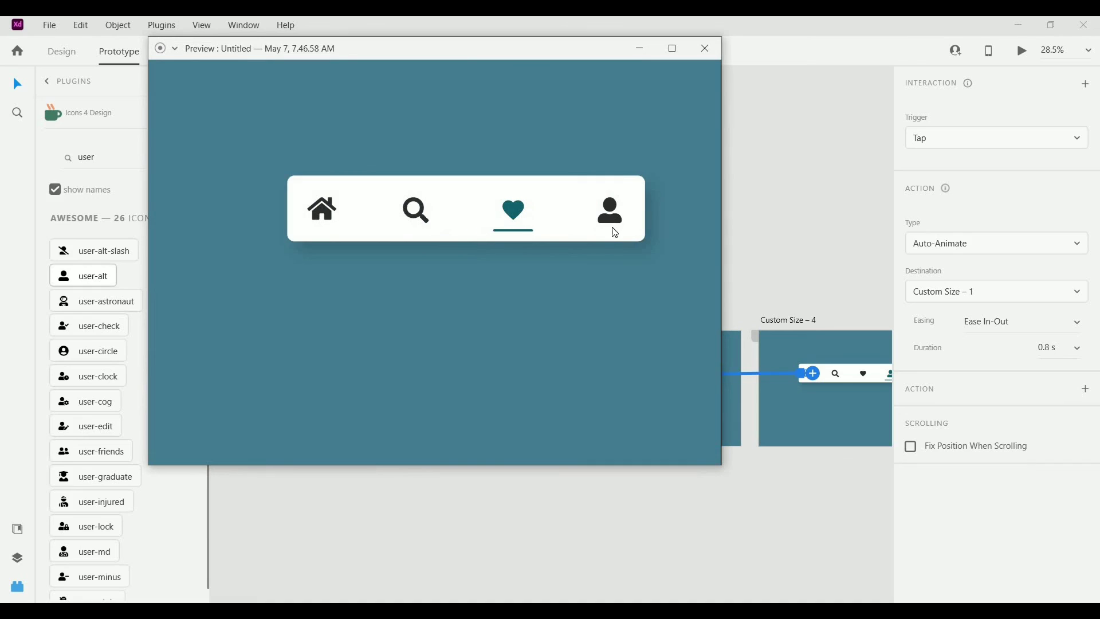
click(616, 233)
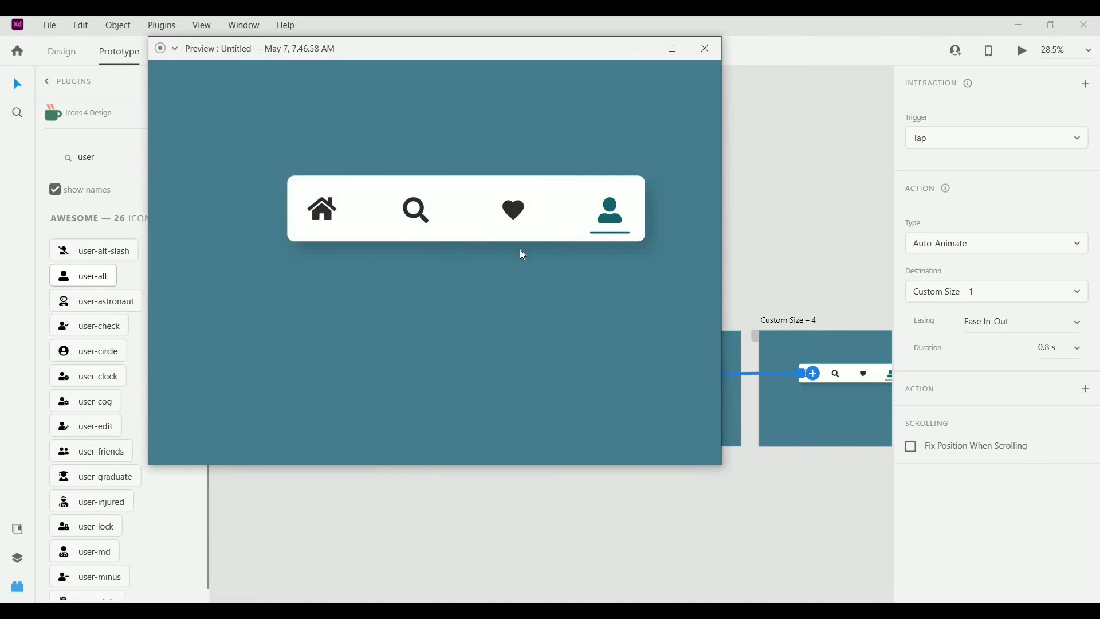
click(523, 252)
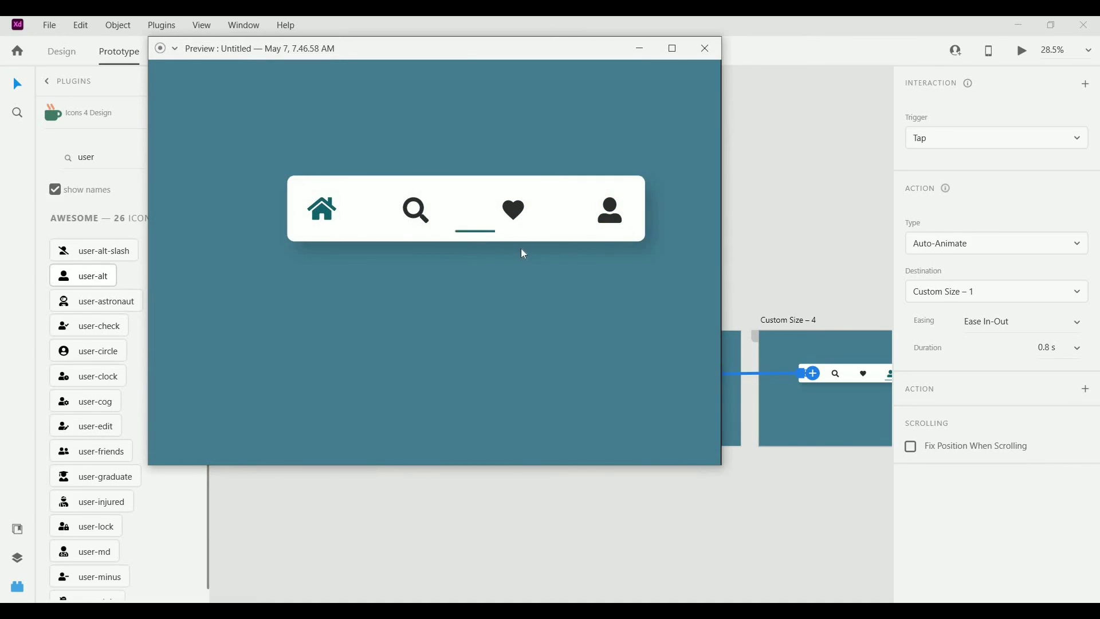
click(713, 56)
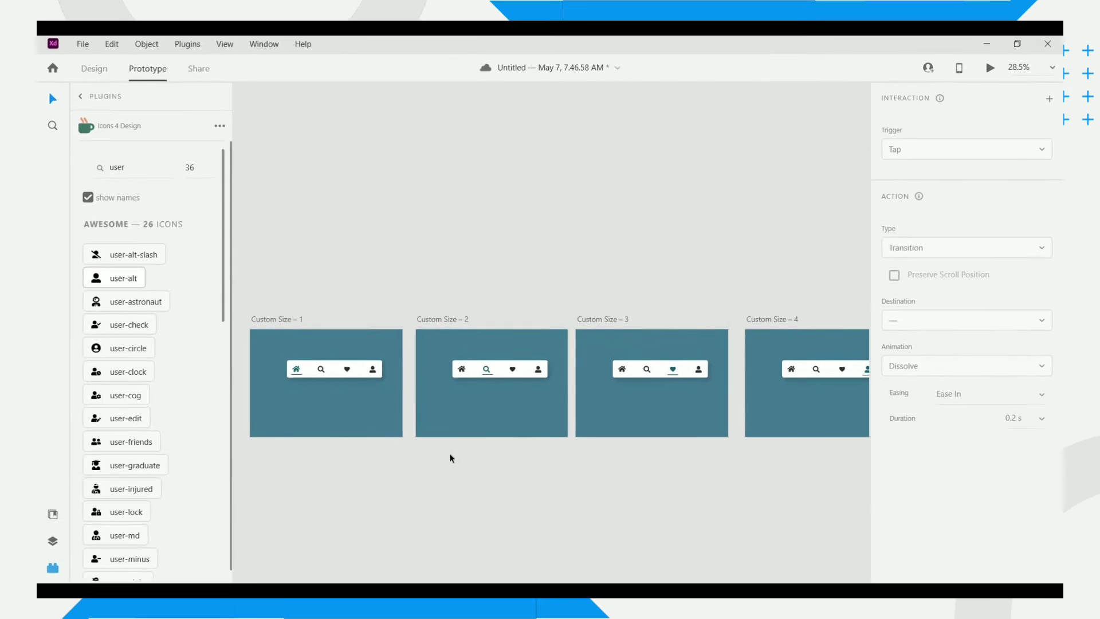